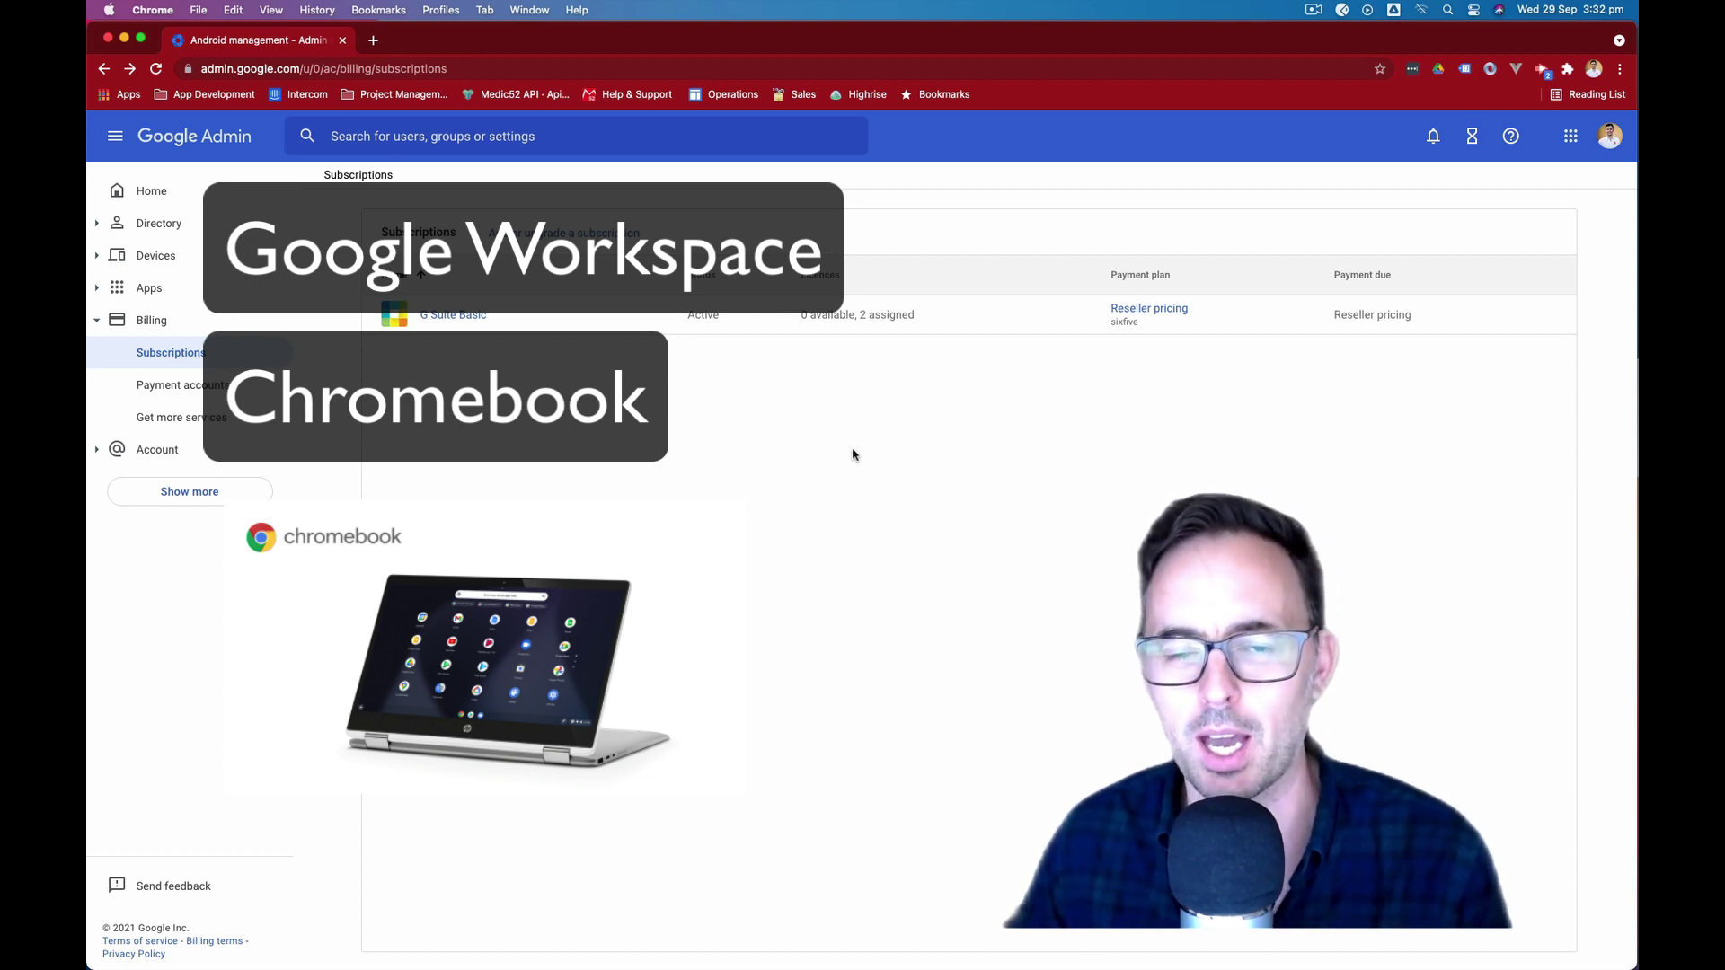
Start adding a subscription and locate Android management among the Devices services.
left_click(852, 454)
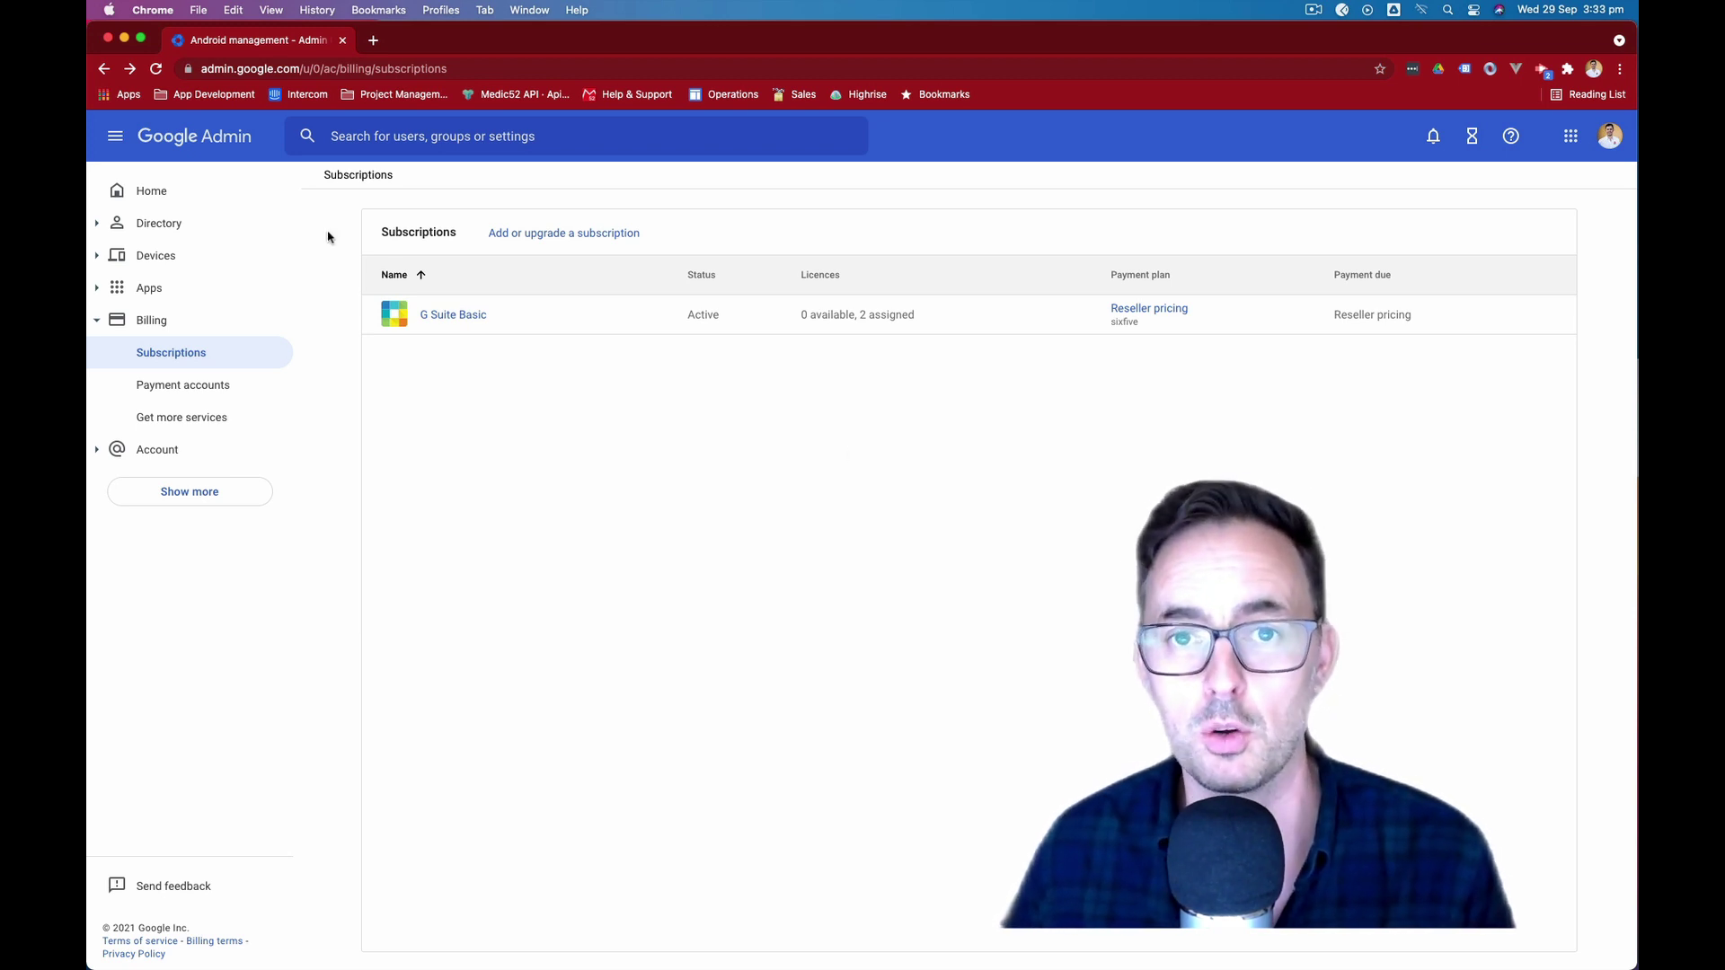
left_click(534, 465)
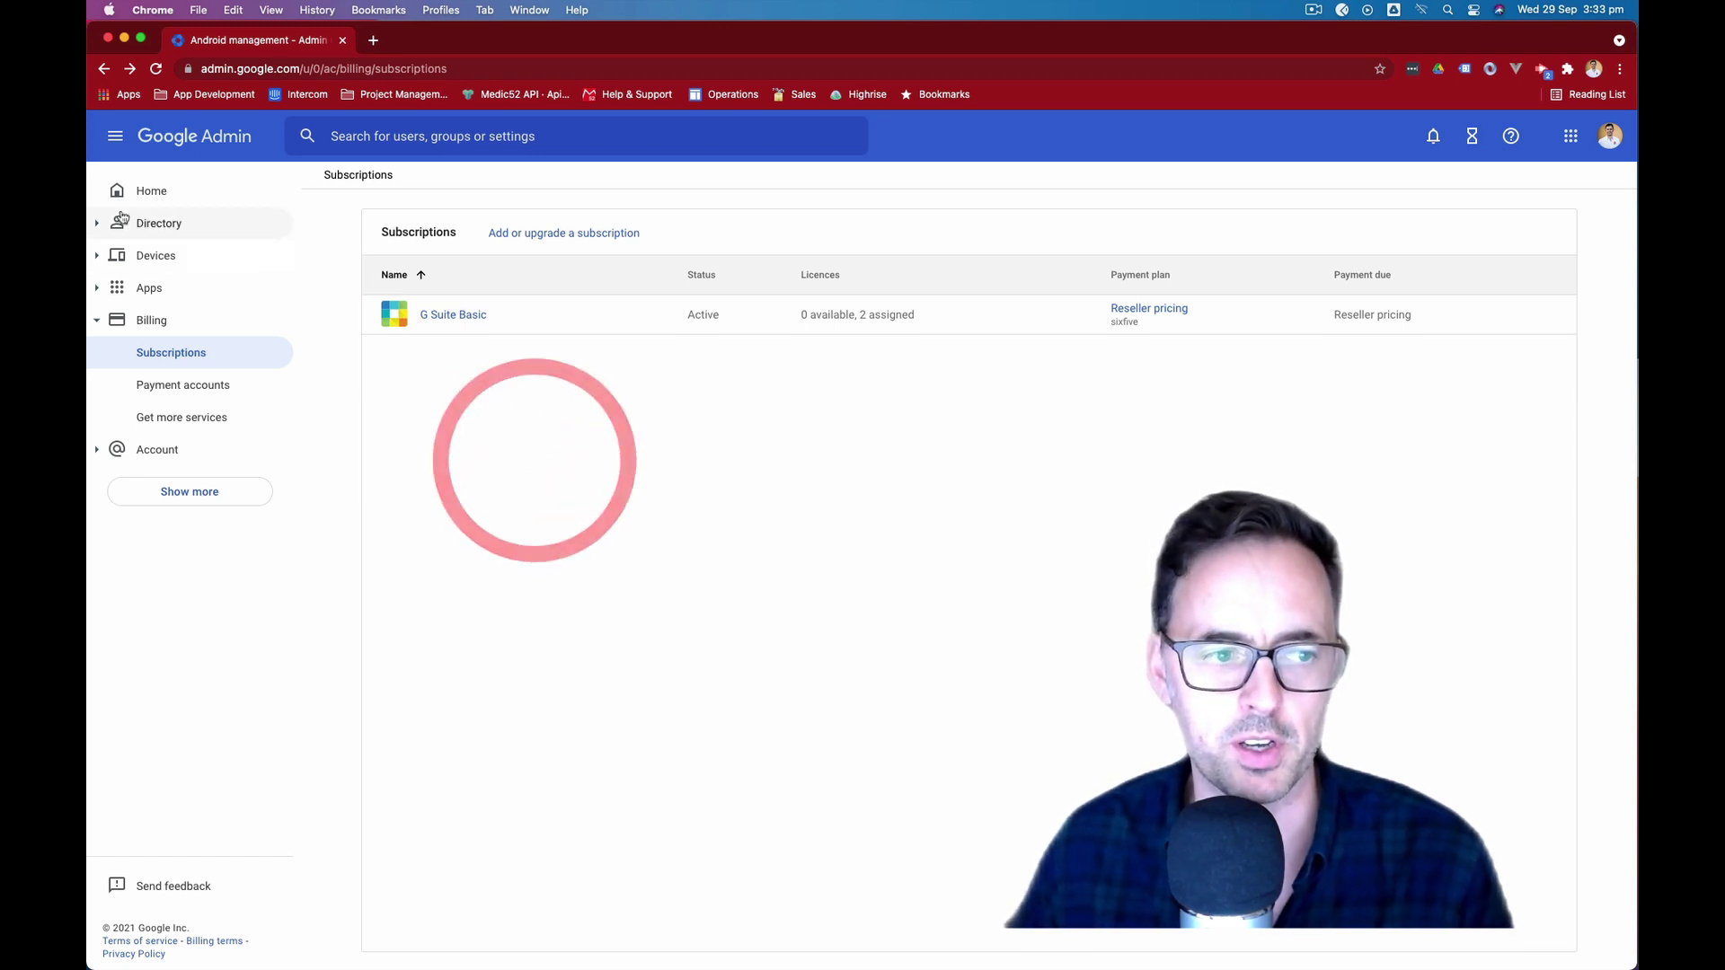
left_click(580, 391)
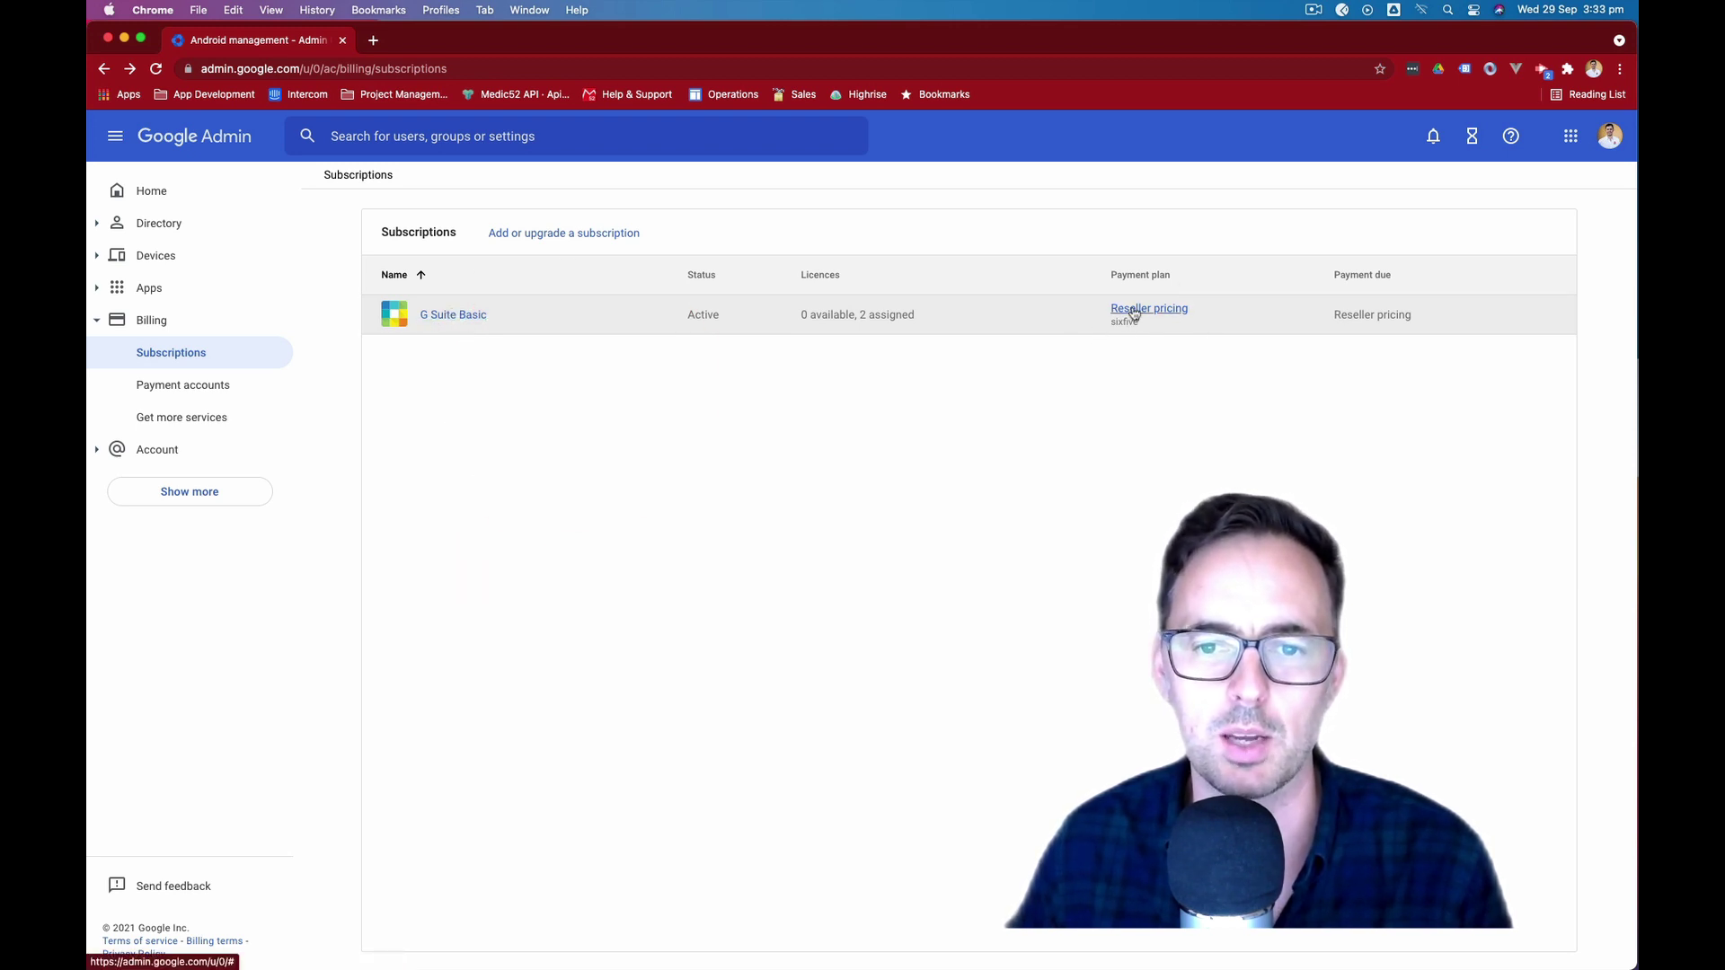
left_click(548, 243)
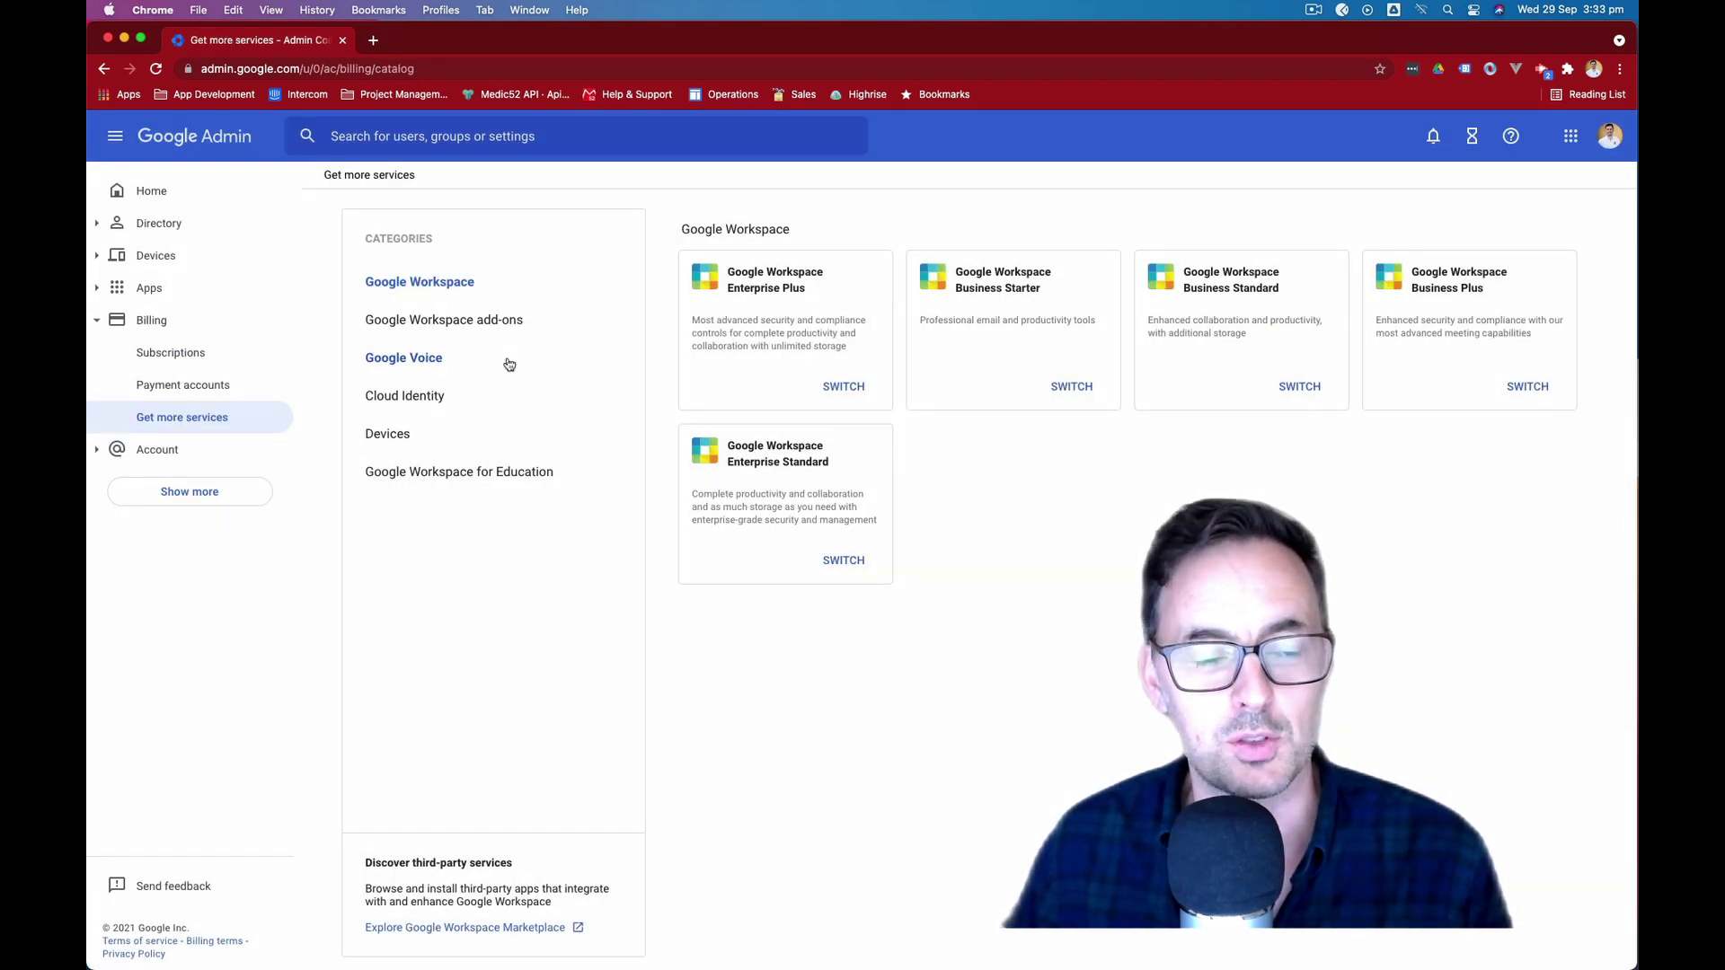
left_click(395, 433)
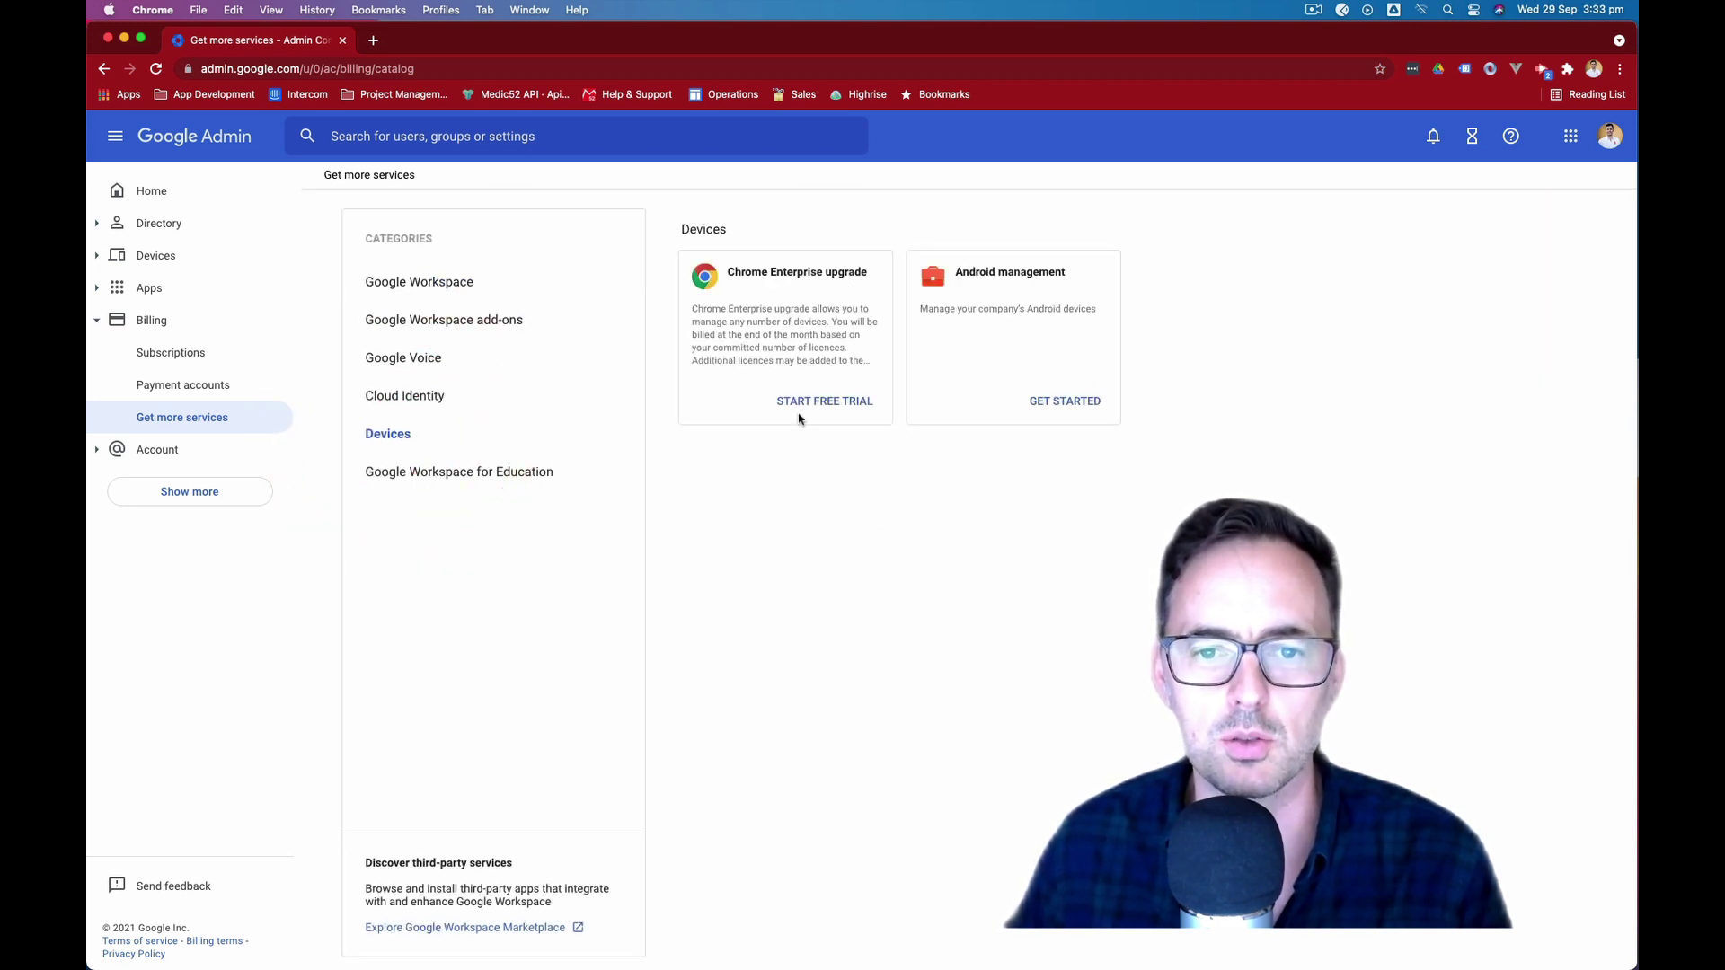
left_click_drag(955, 272, 1080, 271)
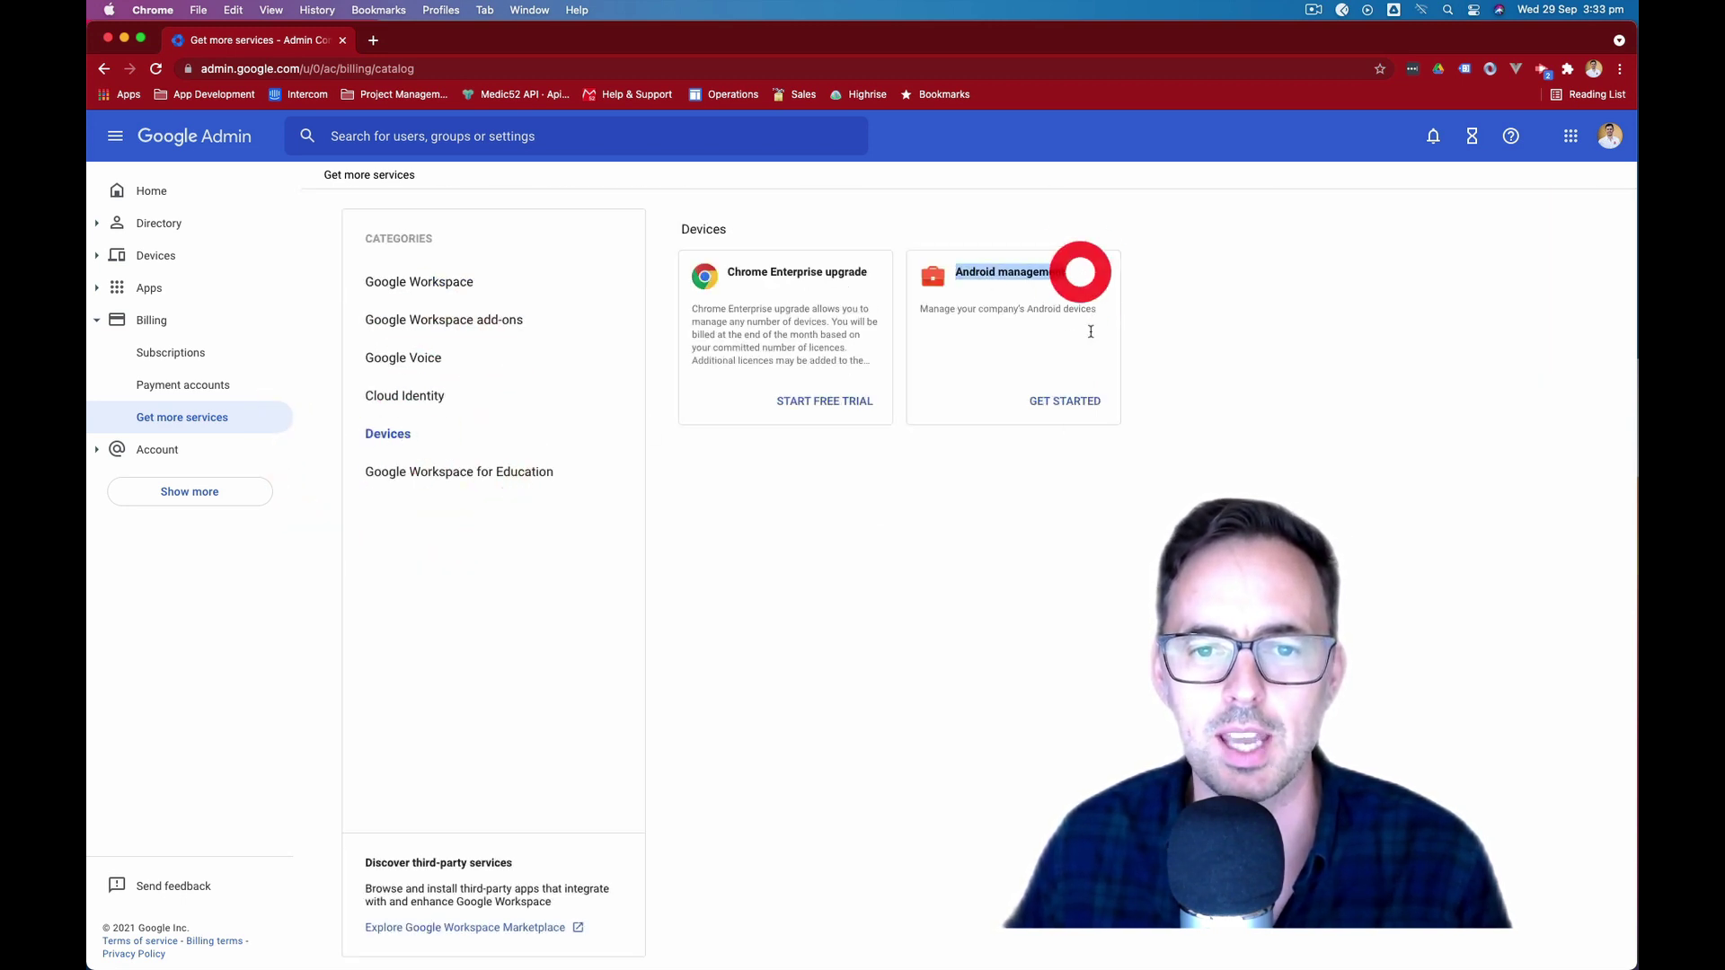
Sign up for Android management on the Free plan and place the order.
left_click(1065, 405)
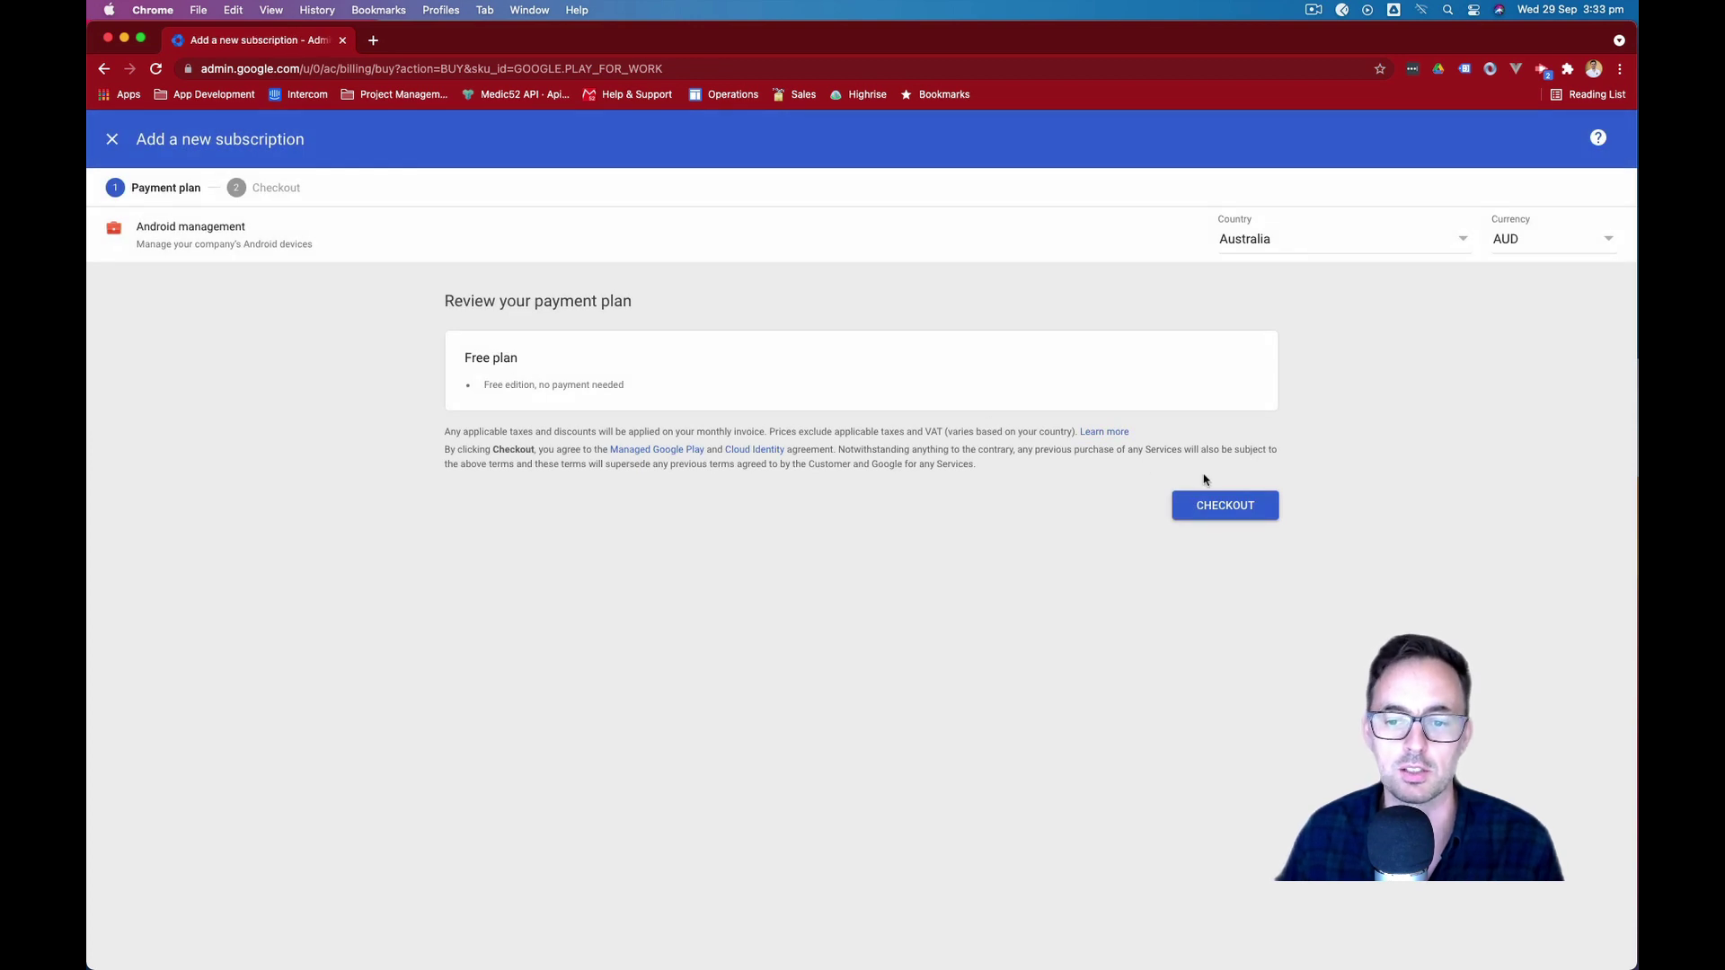
left_click(1232, 505)
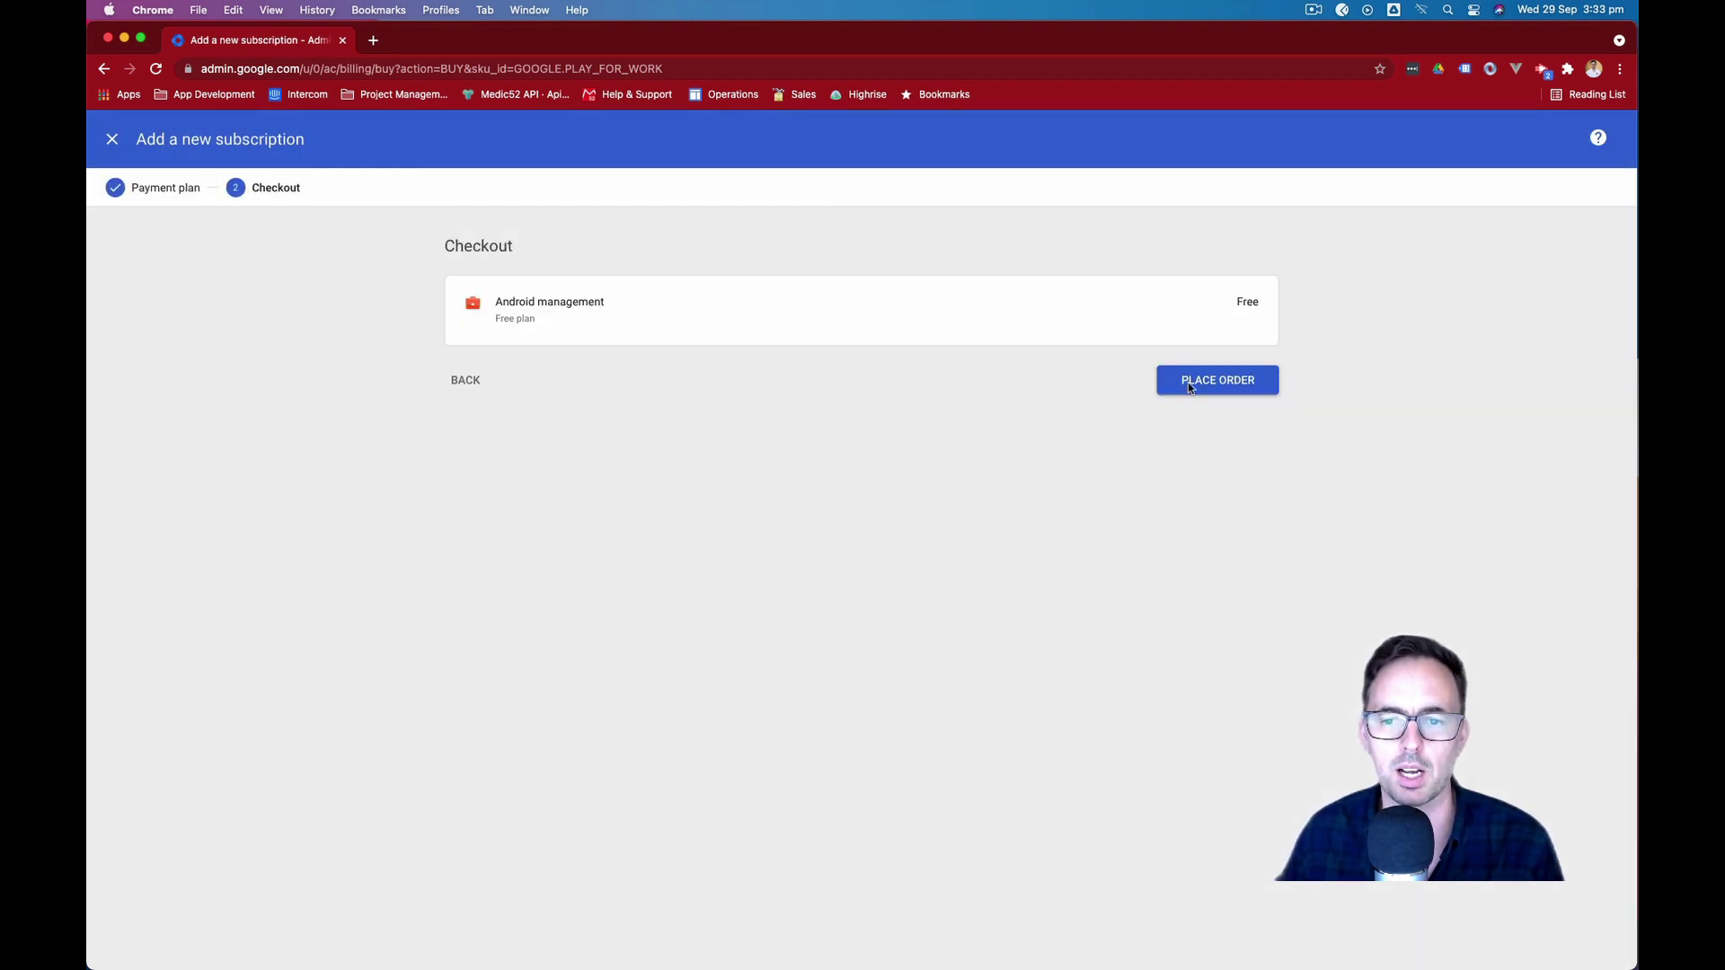
left_click(1217, 382)
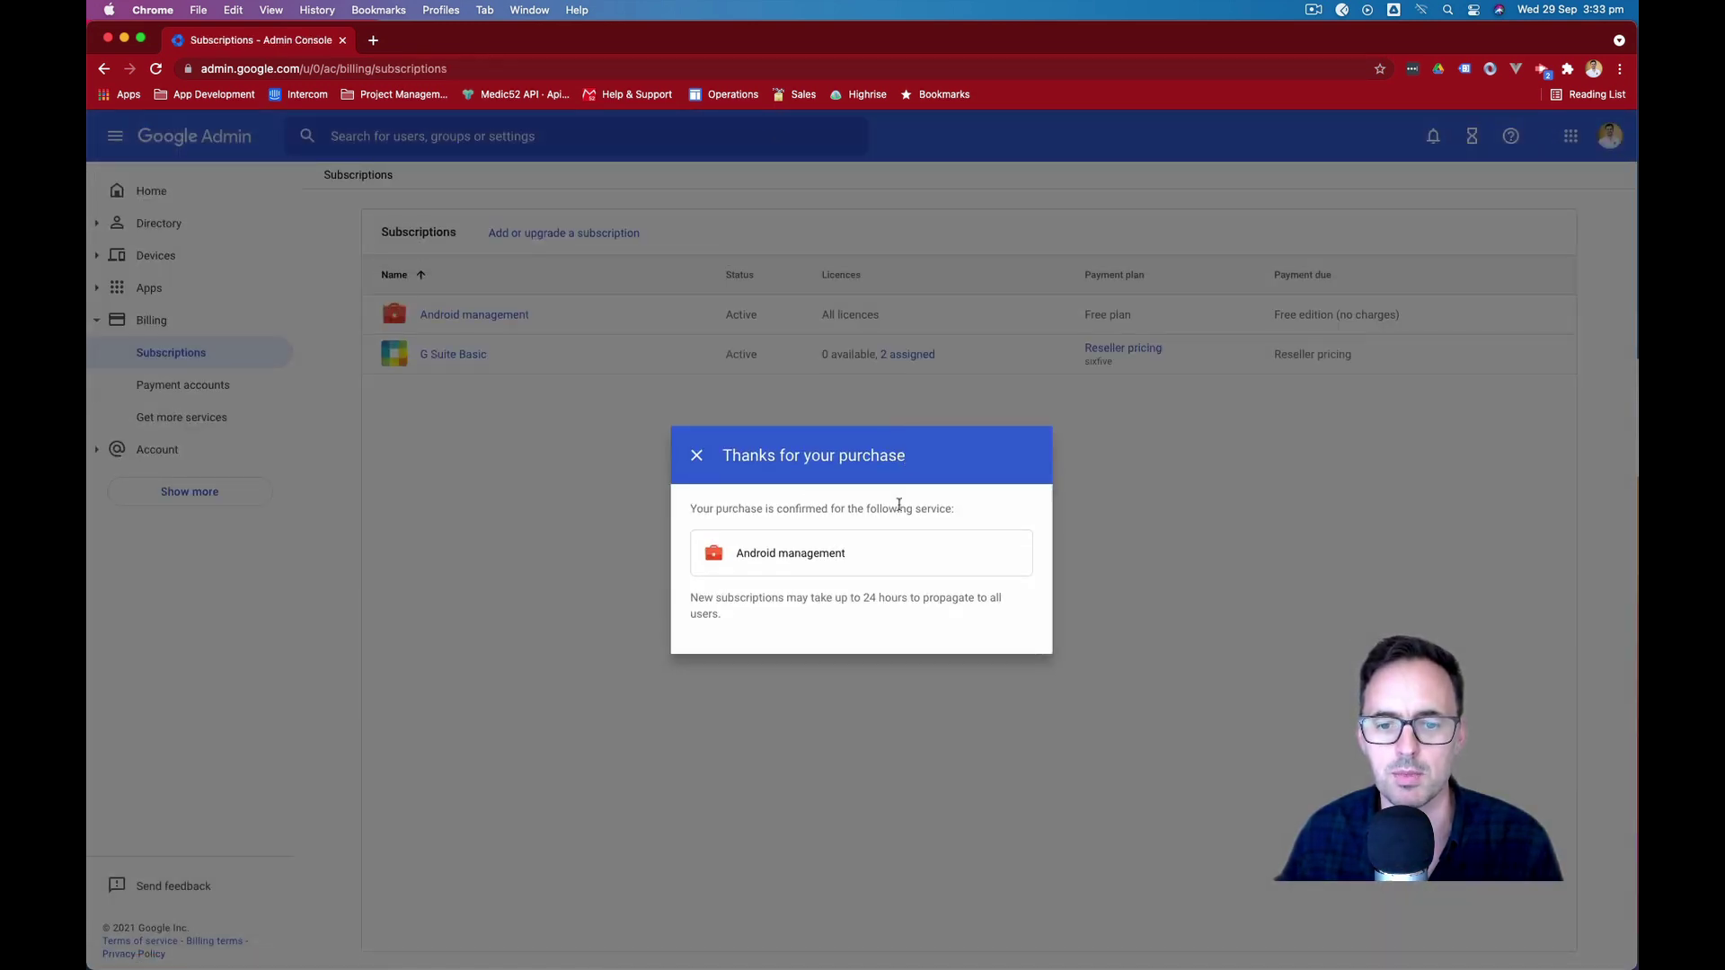
left_click(697, 455)
Confirm the new Android management subscription covers All licences.
left_click(521, 467)
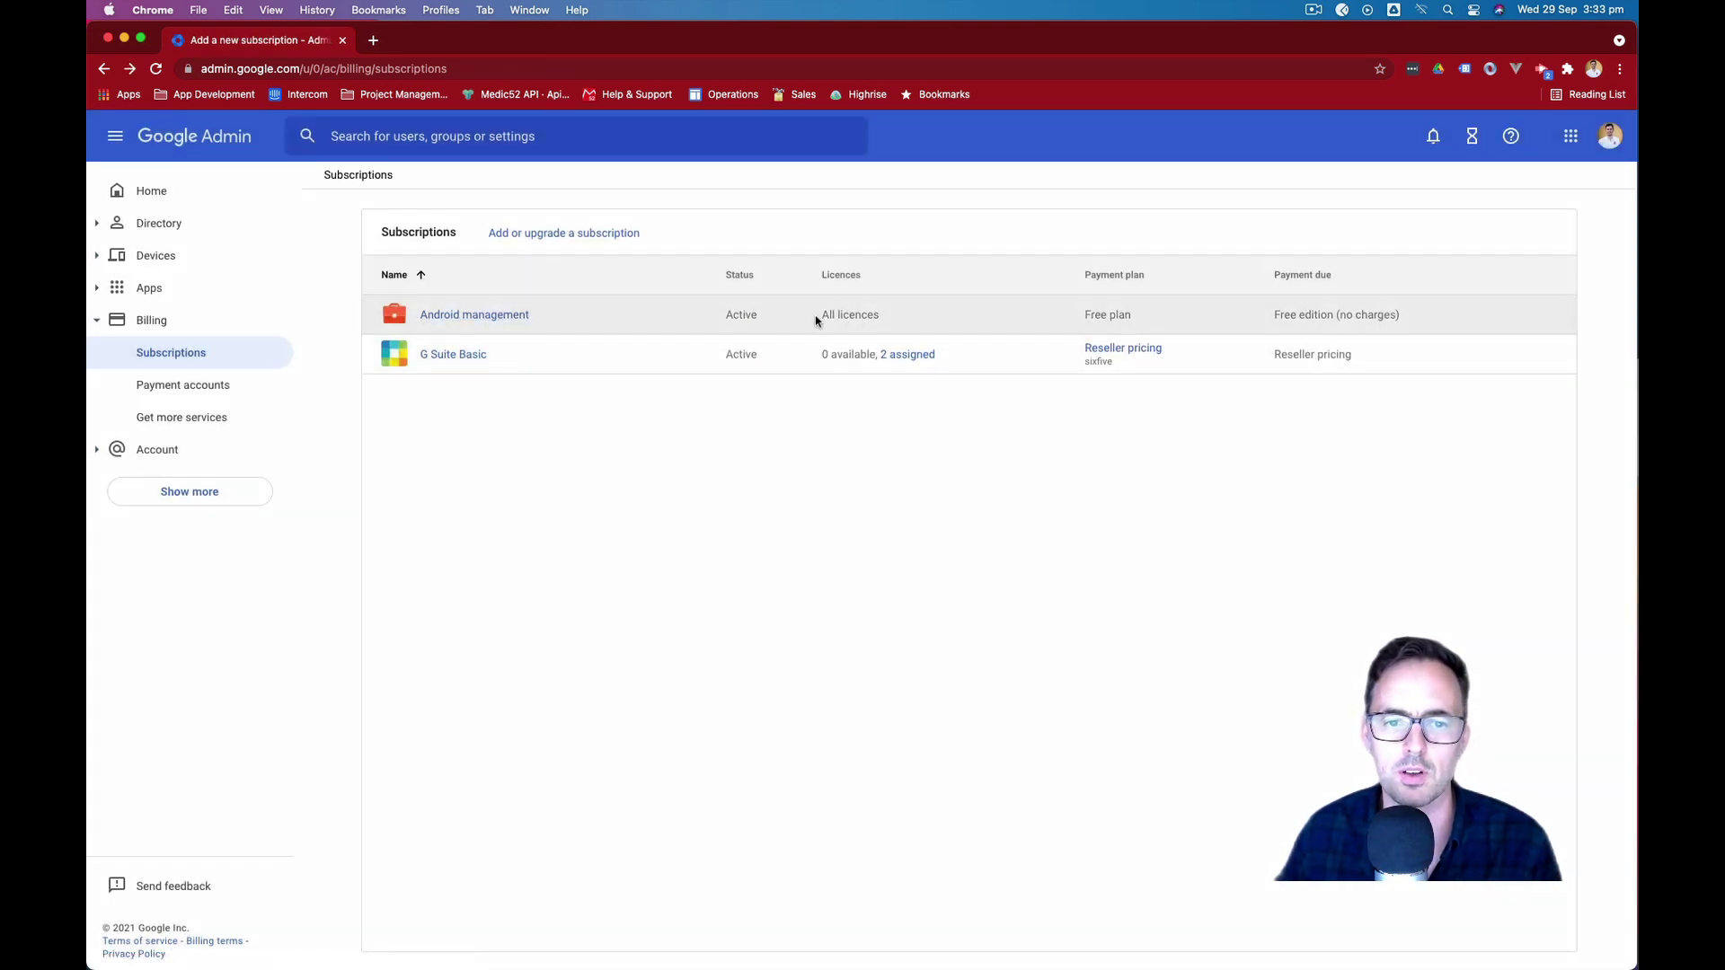
left_click_drag(818, 319, 935, 316)
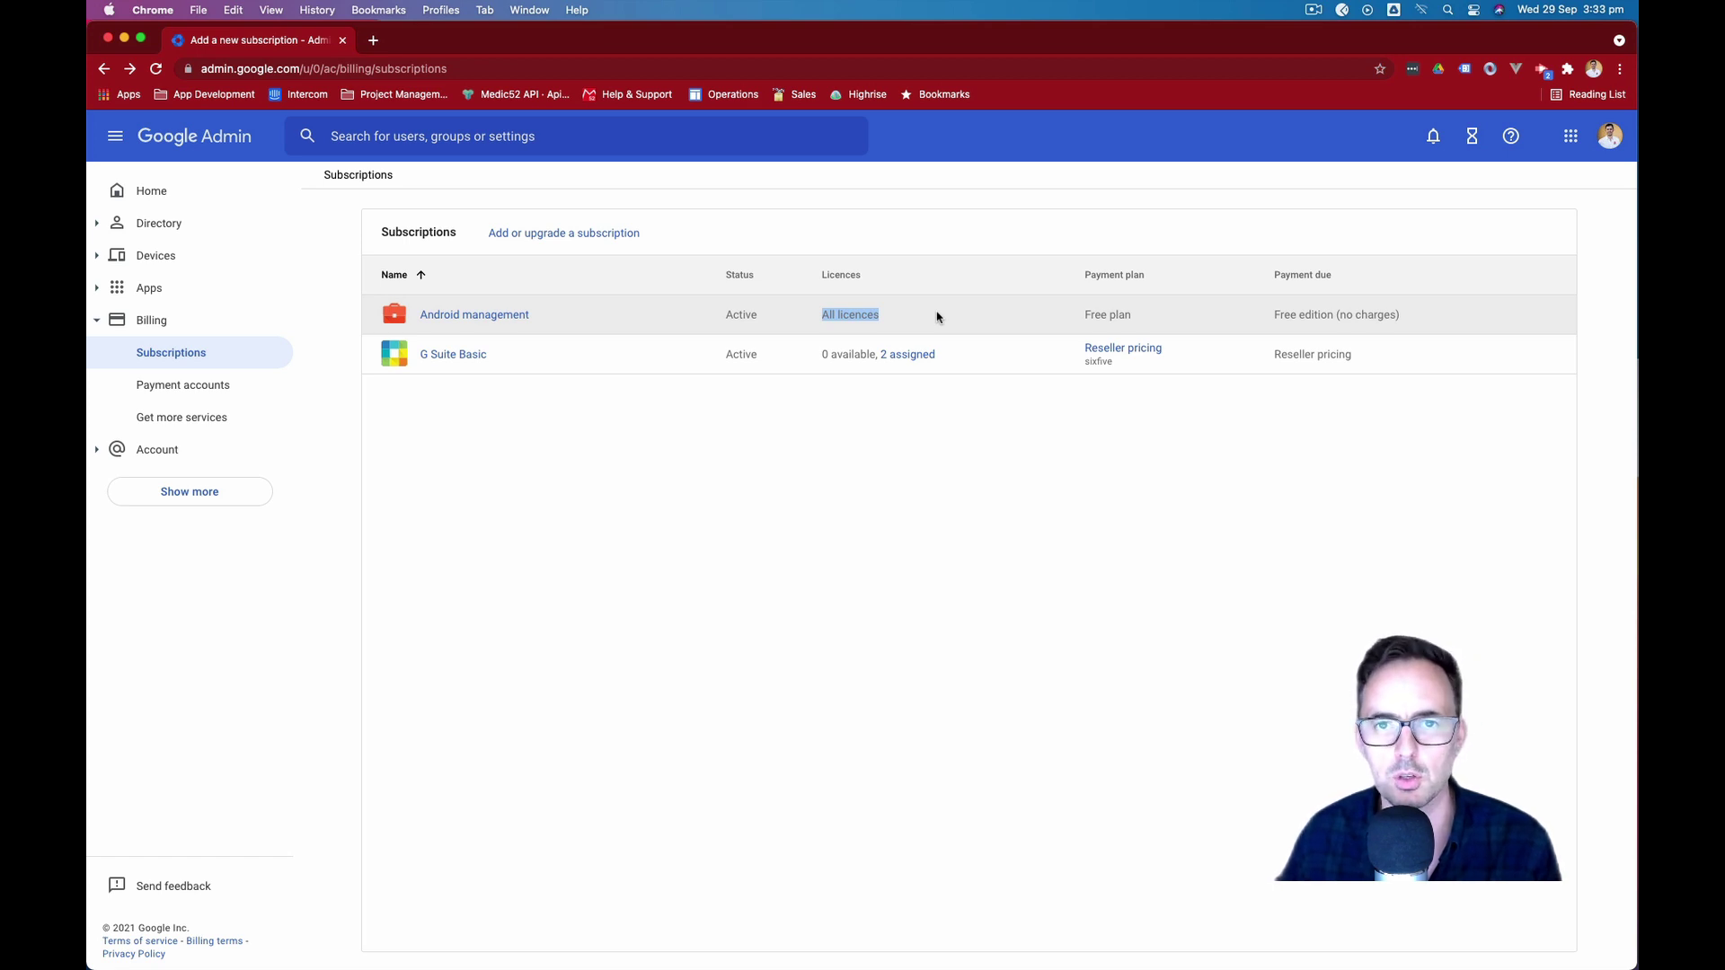
left_click(793, 447)
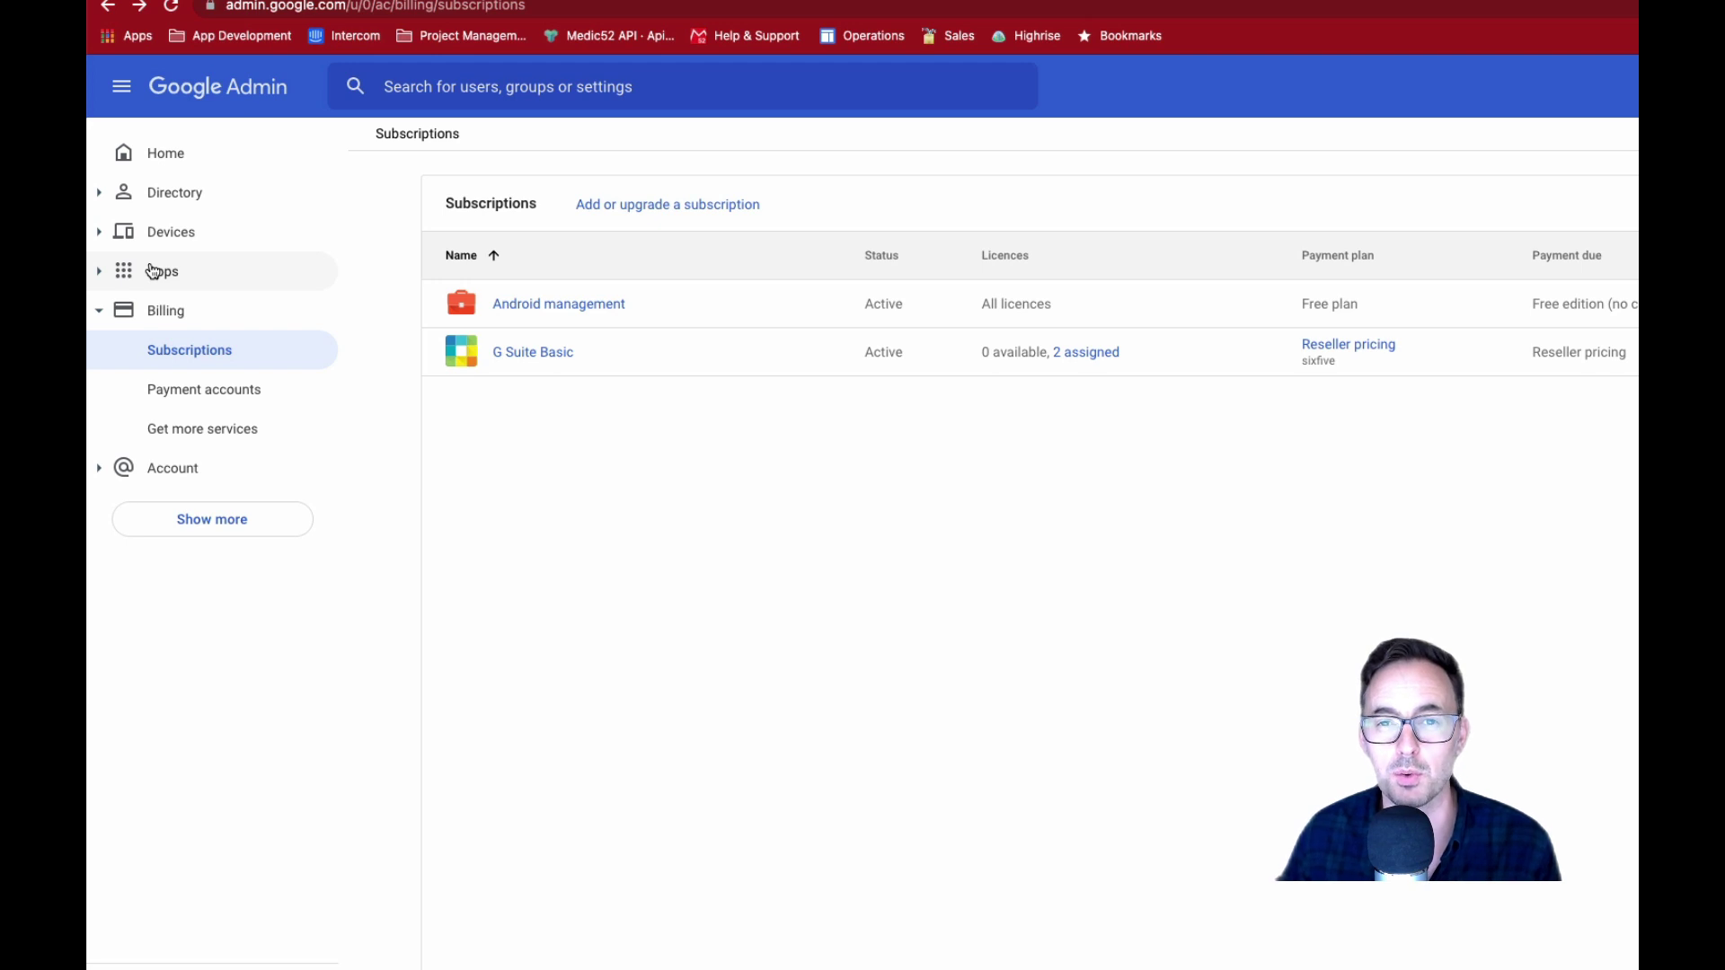
Check in Apps > Additional Google services that Managed Google Play is ON for everyone.
left_click(155, 270)
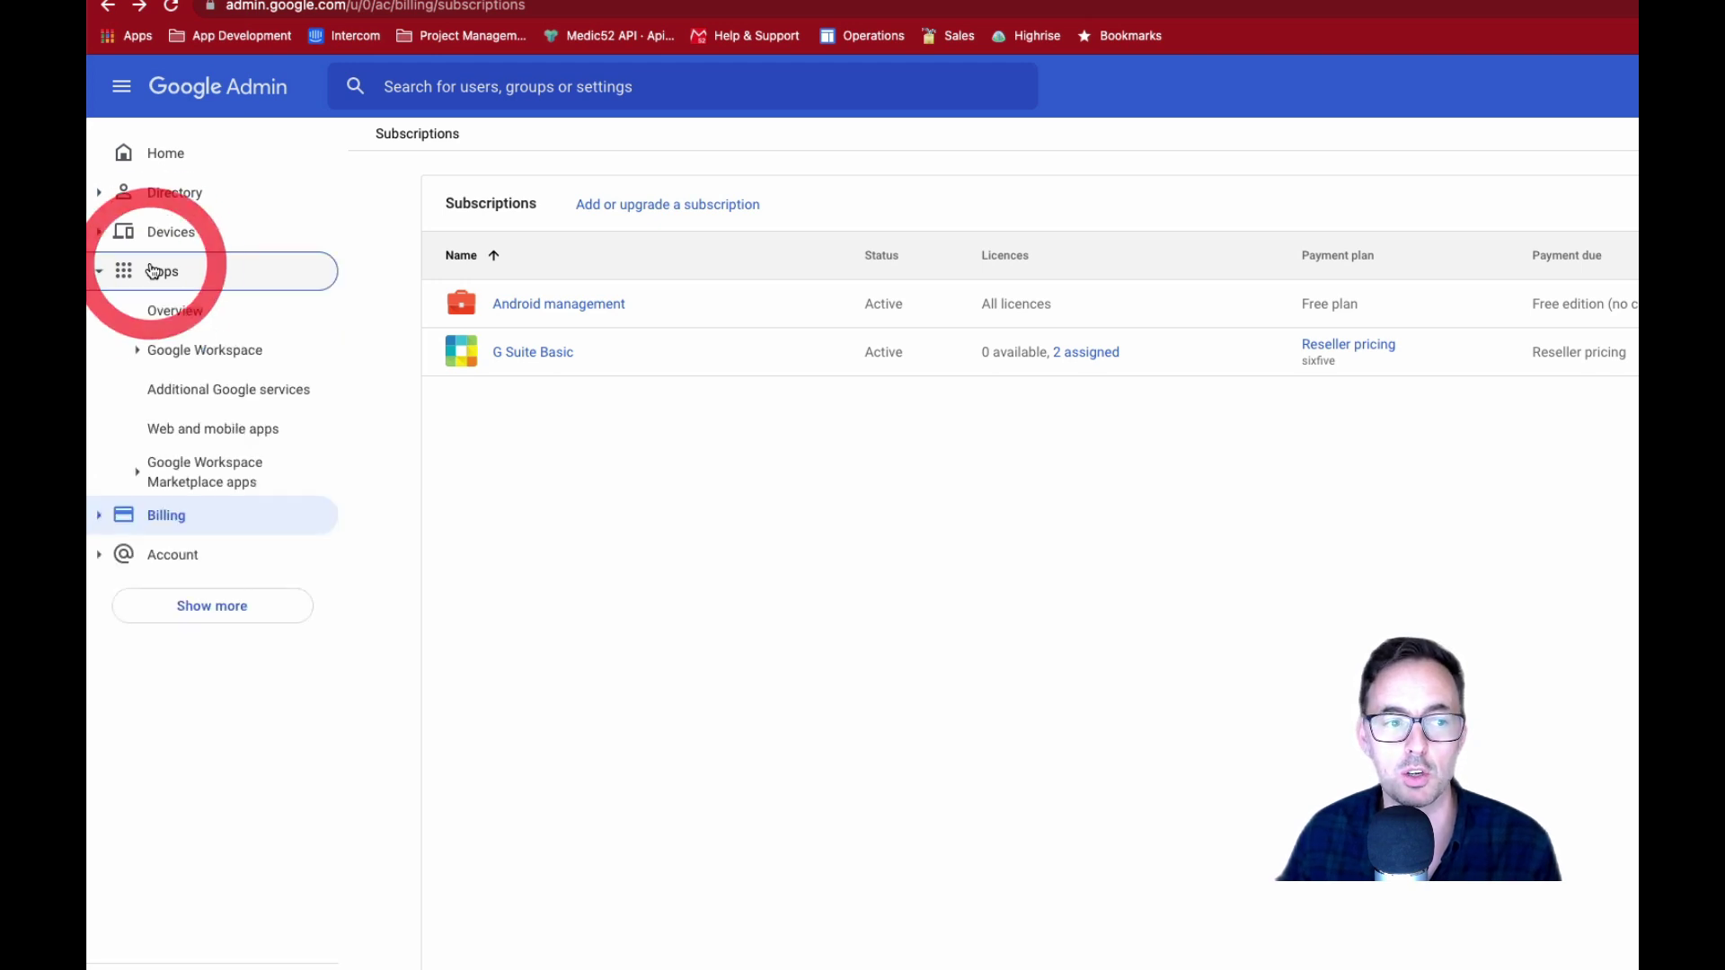
left_click(193, 352)
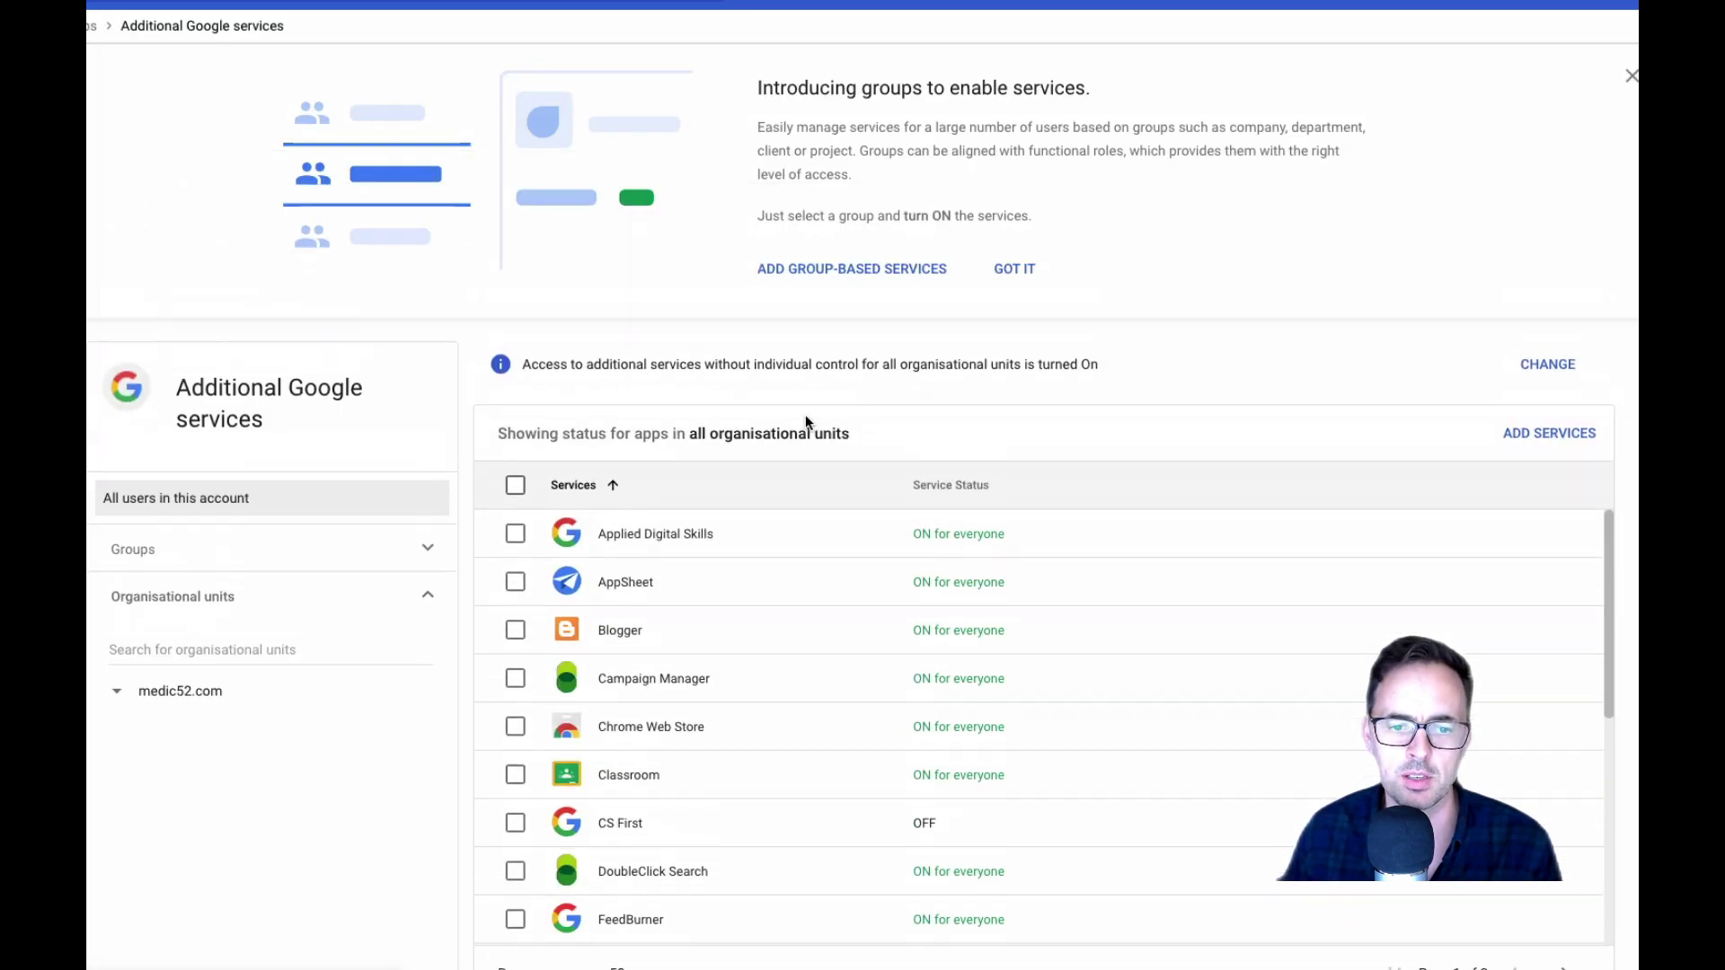
left_click(1014, 270)
scroll(816, 396, "down", 14)
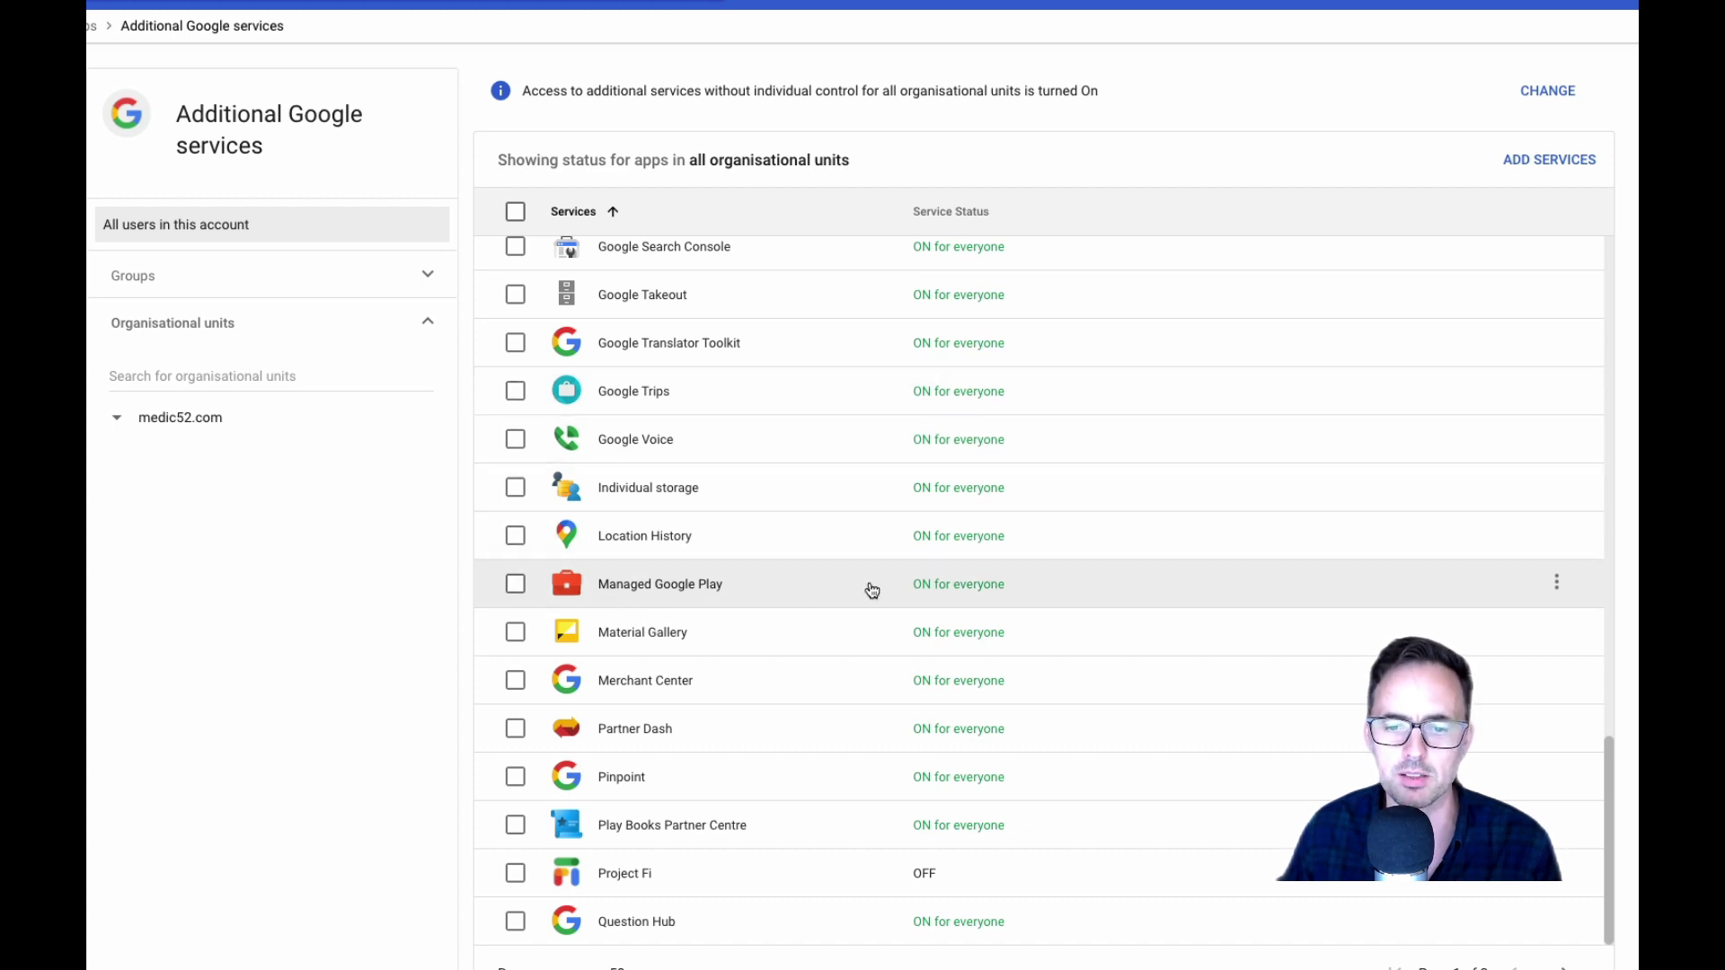
left_click(1556, 584)
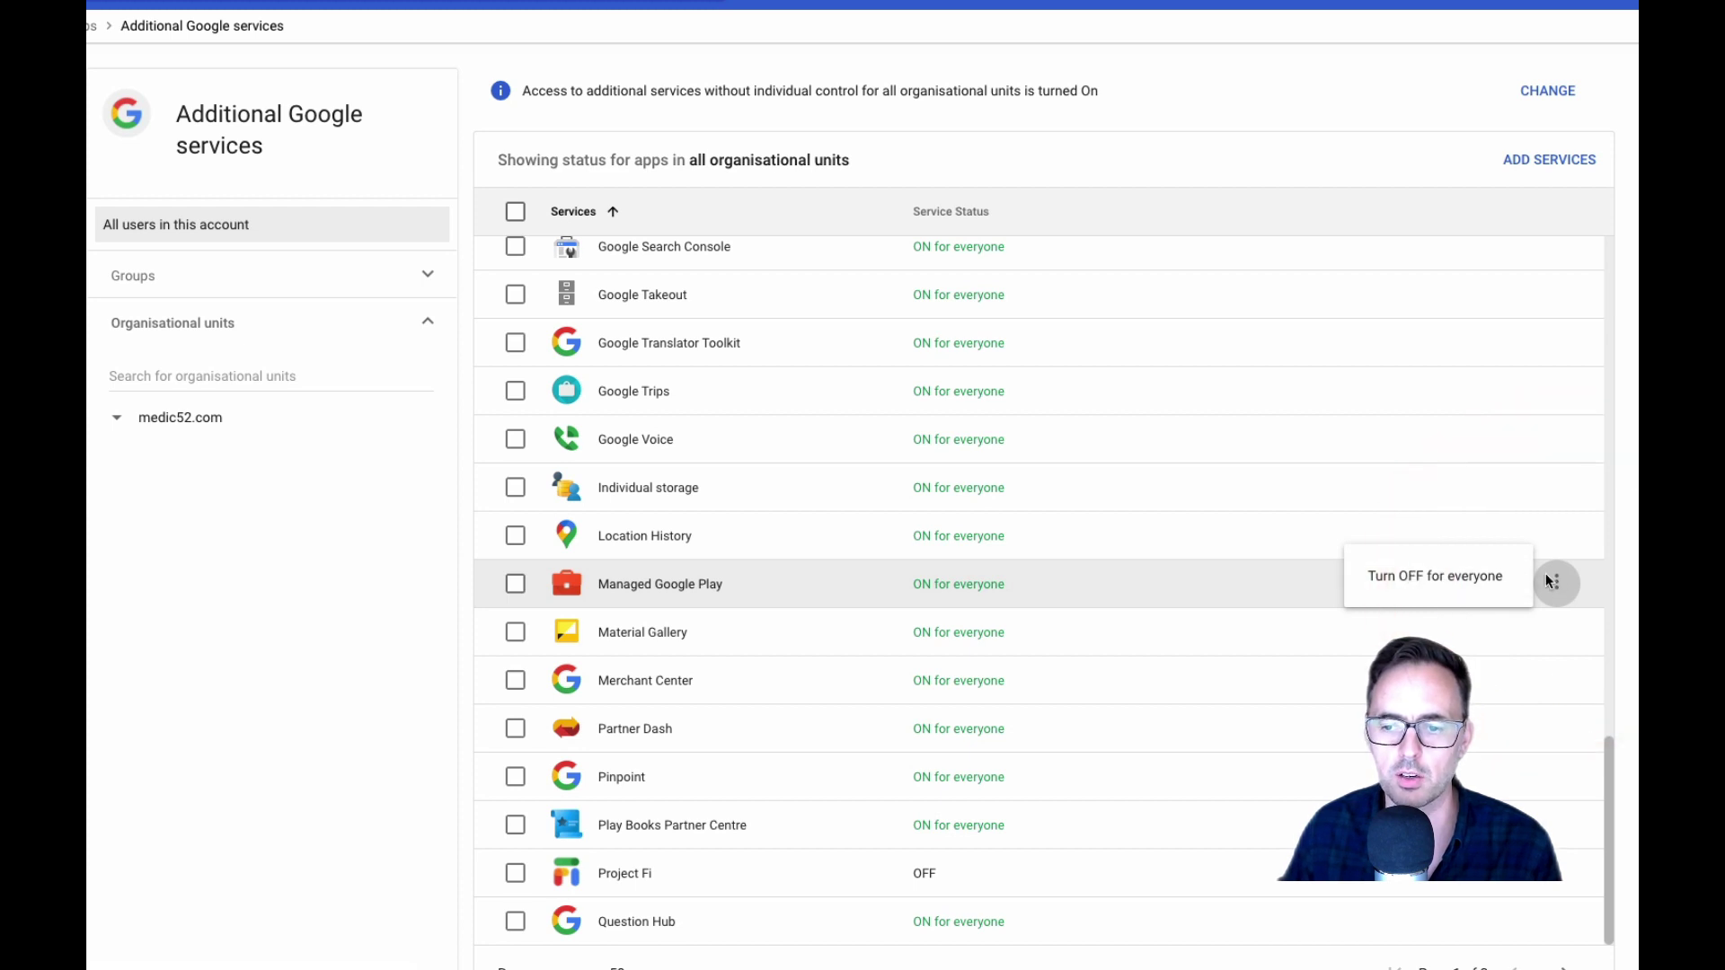
left_click(1011, 603)
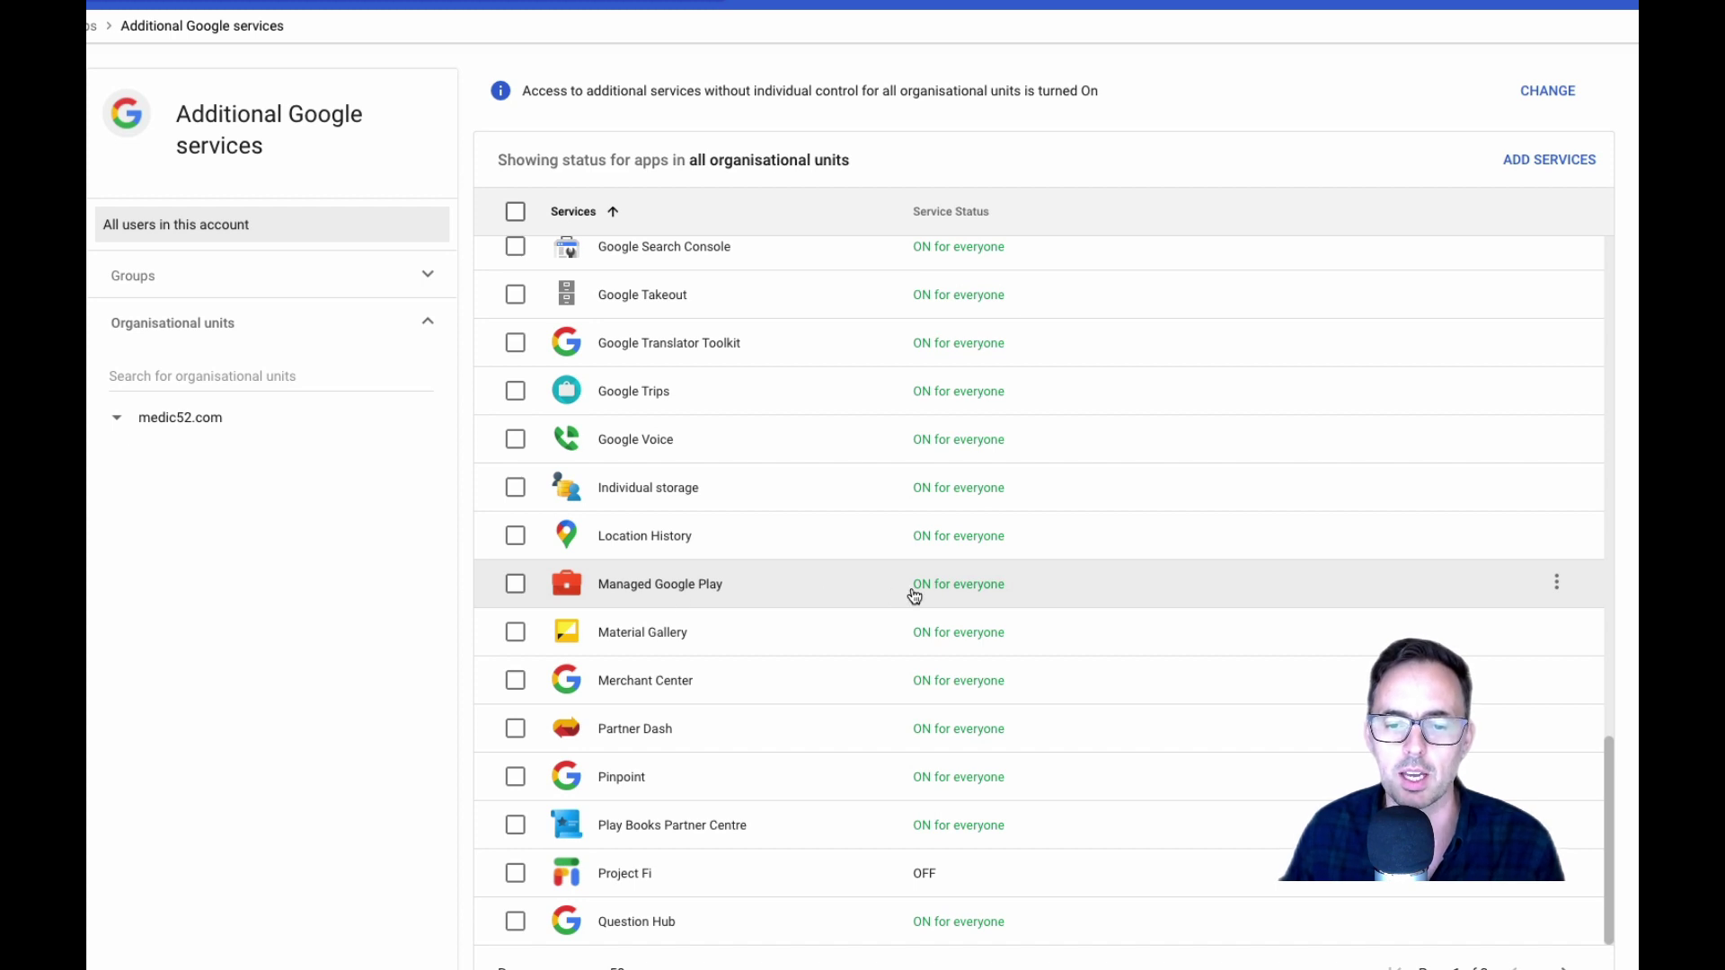
Go from Managed Google Play settings to Chrome's Apps & extensions for Users & browsers.
left_click_drag(914, 595, 1053, 589)
left_click(1053, 590)
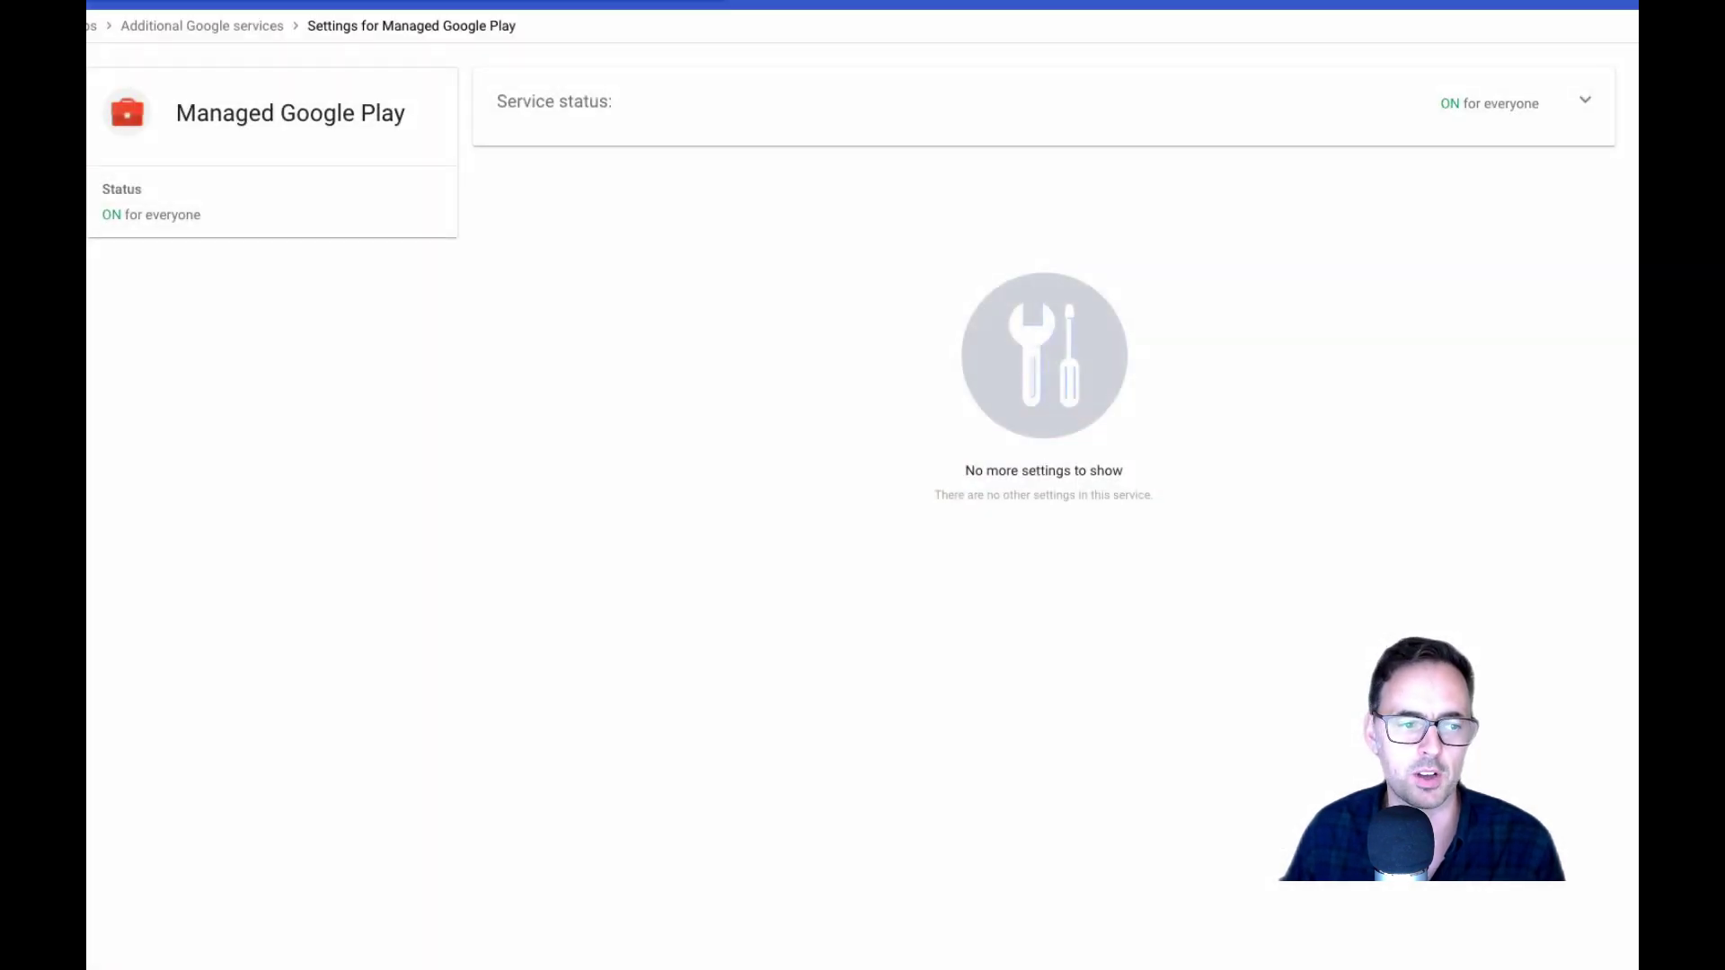
left_click(157, 238)
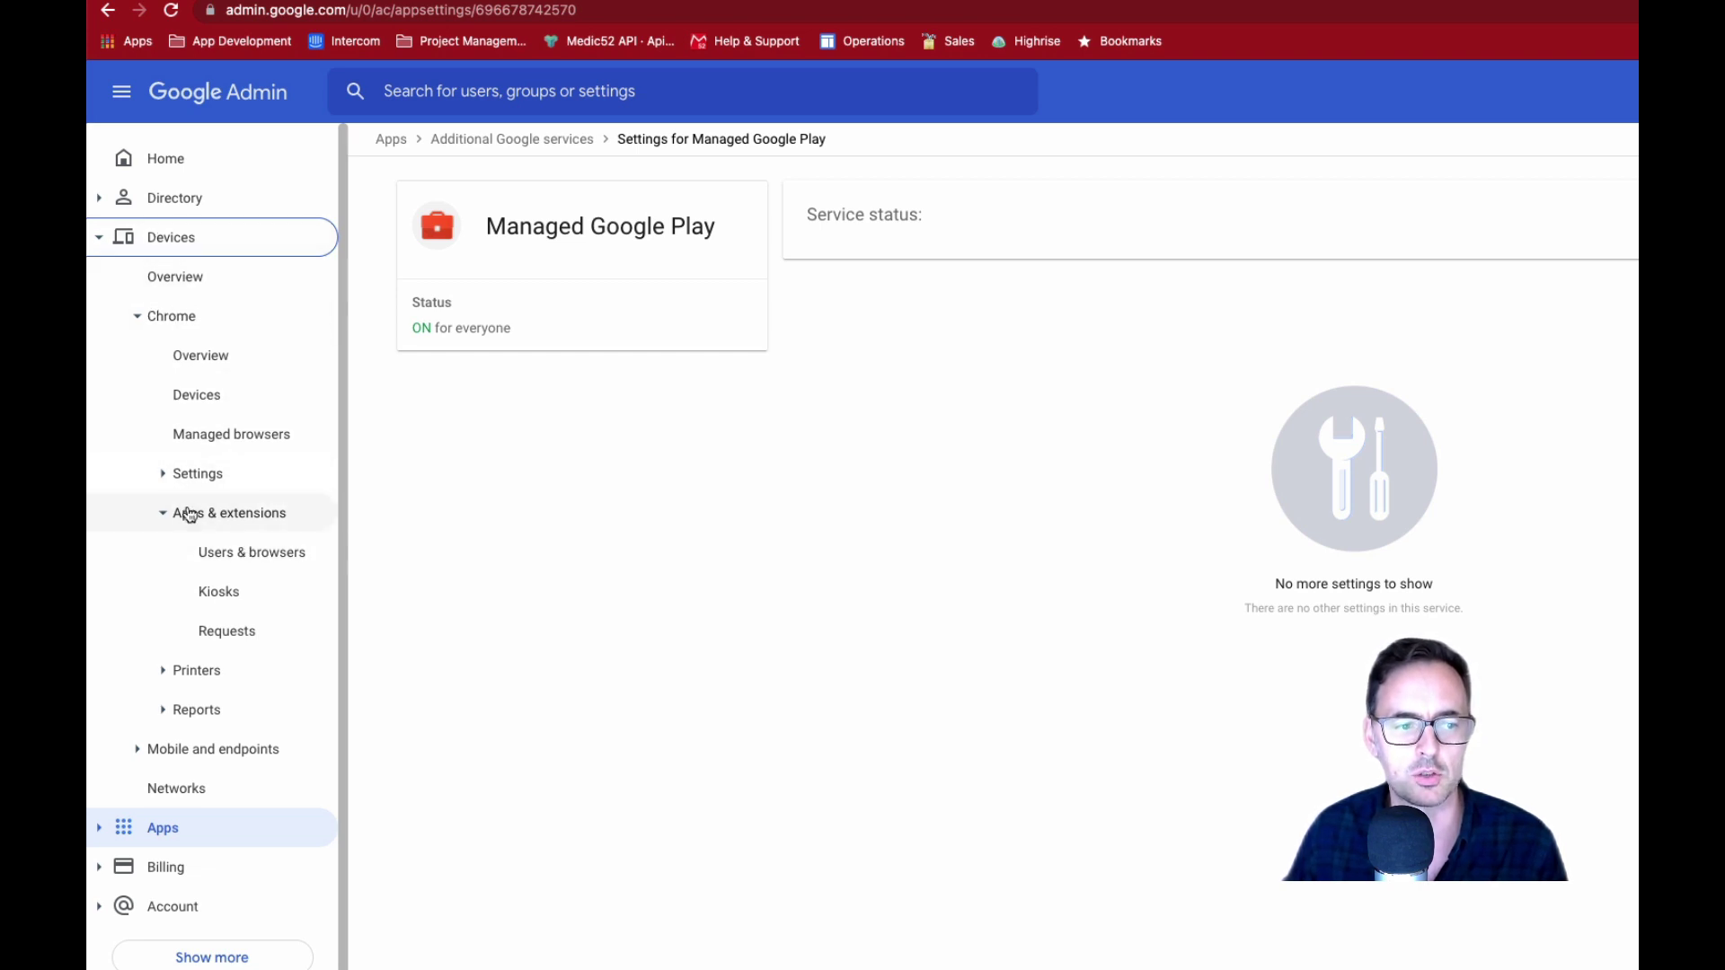
left_click(238, 561)
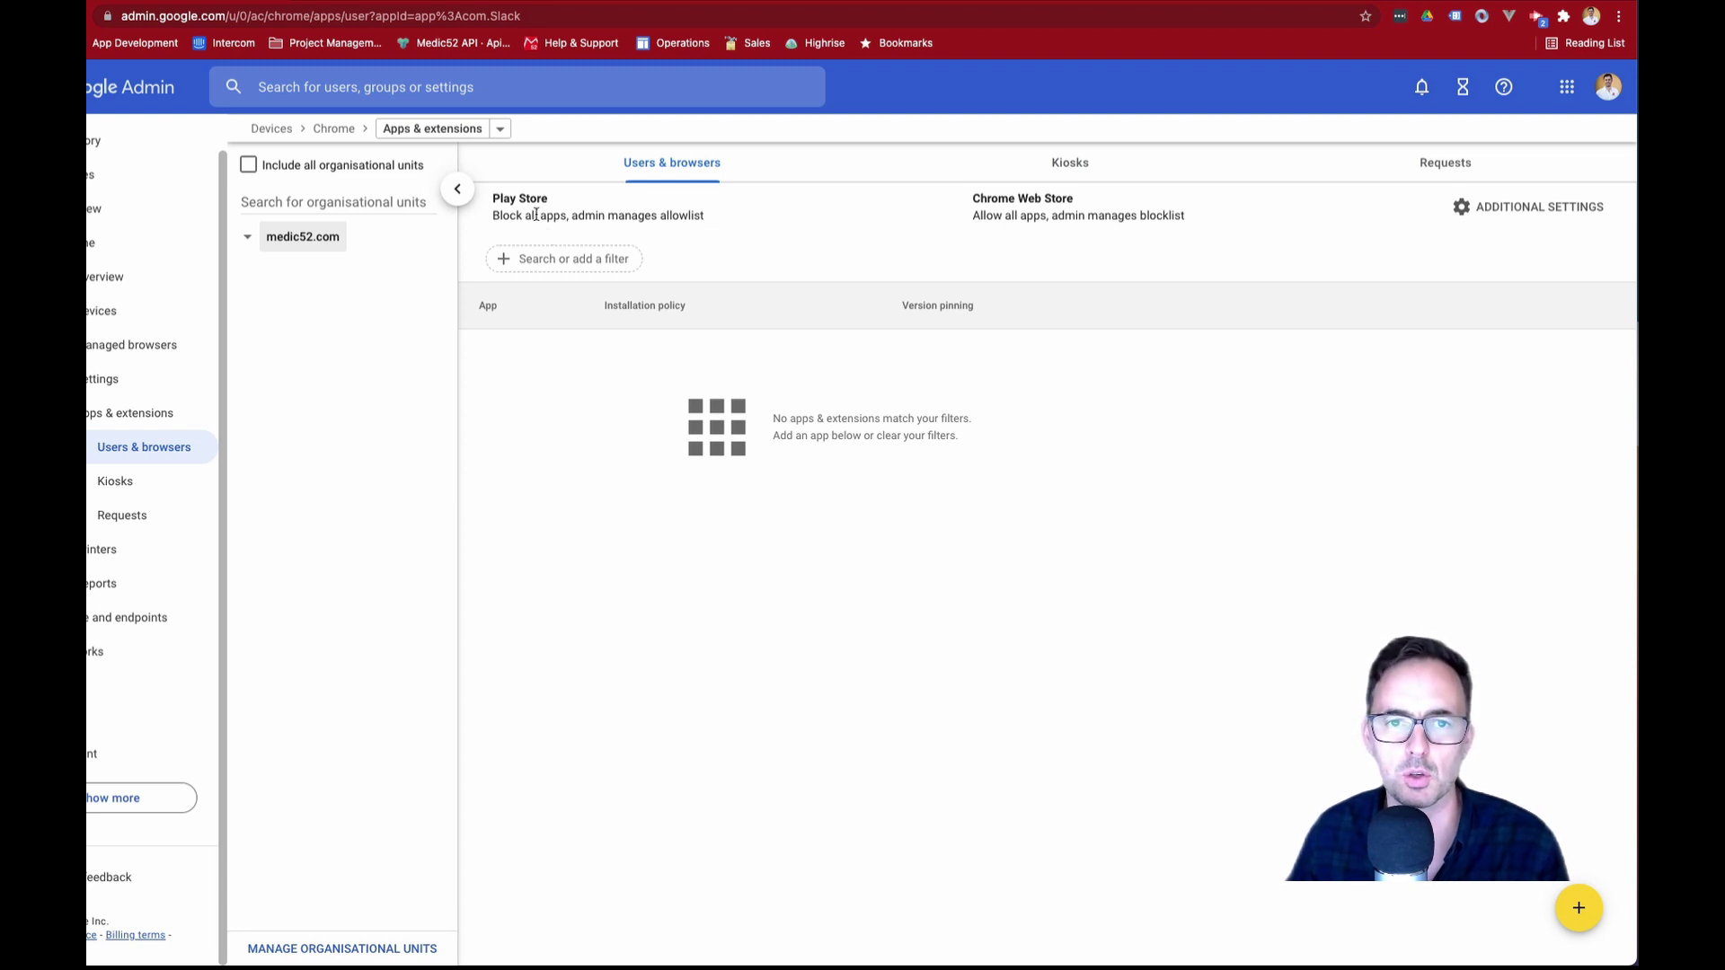
Set 'Android applications on Chrome devices' to Allow and accept the resource recommendation.
left_click(1502, 207)
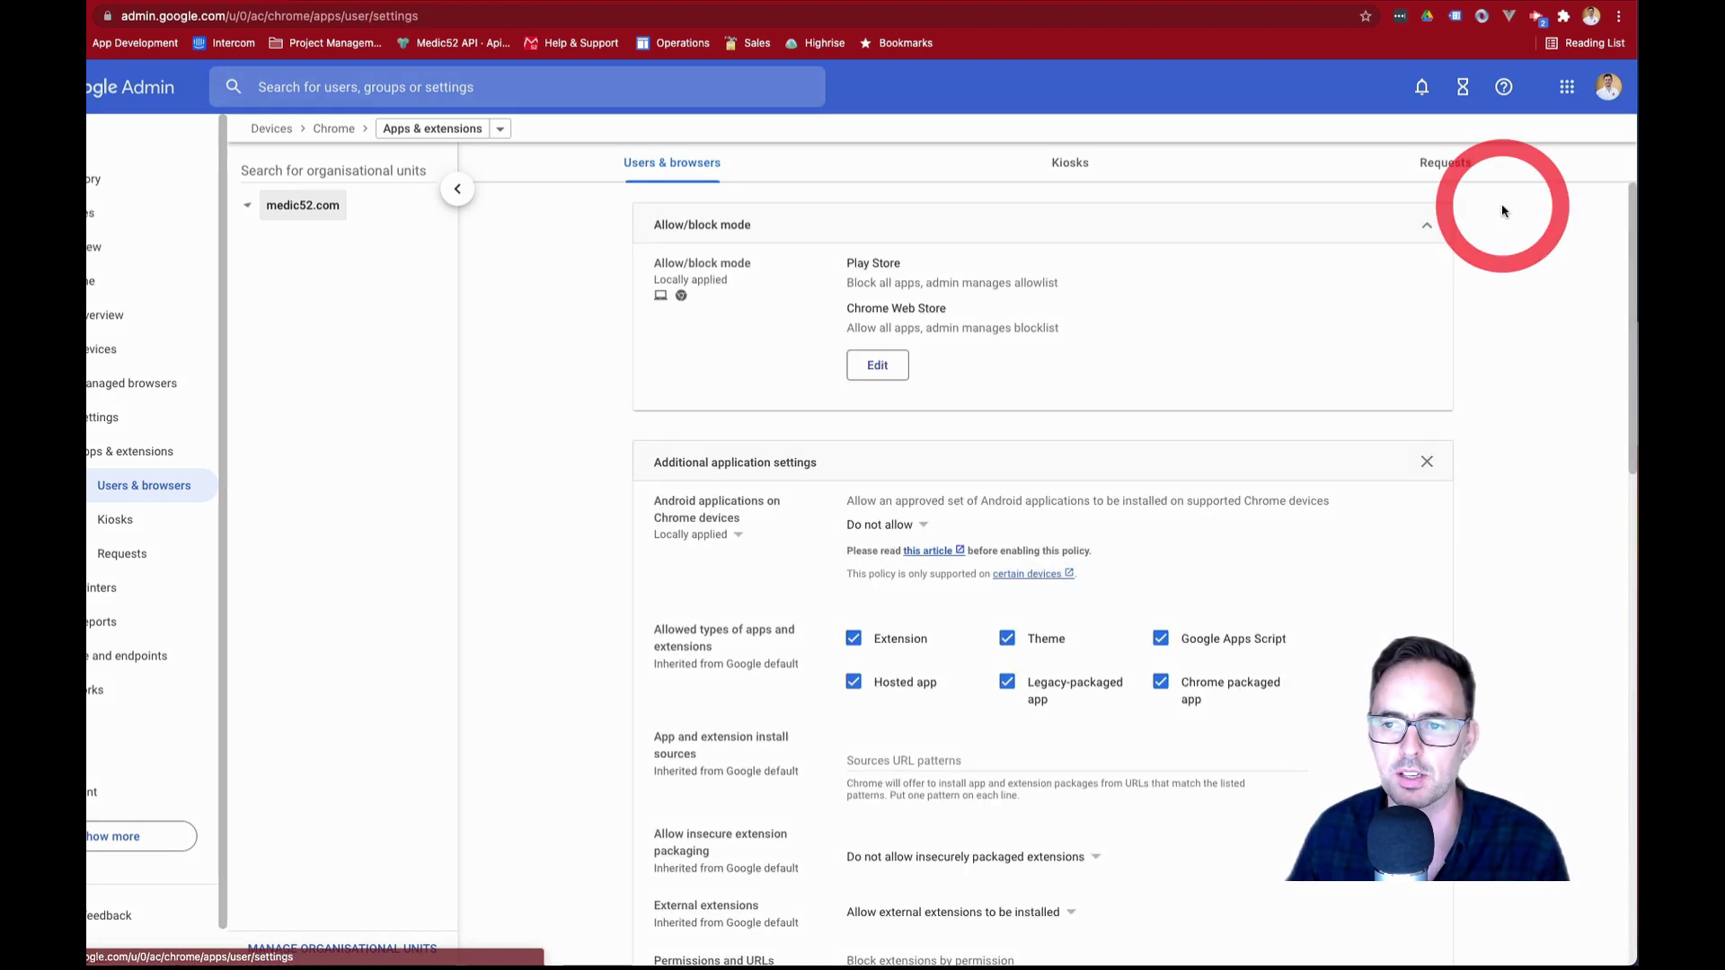
left_click_drag(647, 504, 1232, 569)
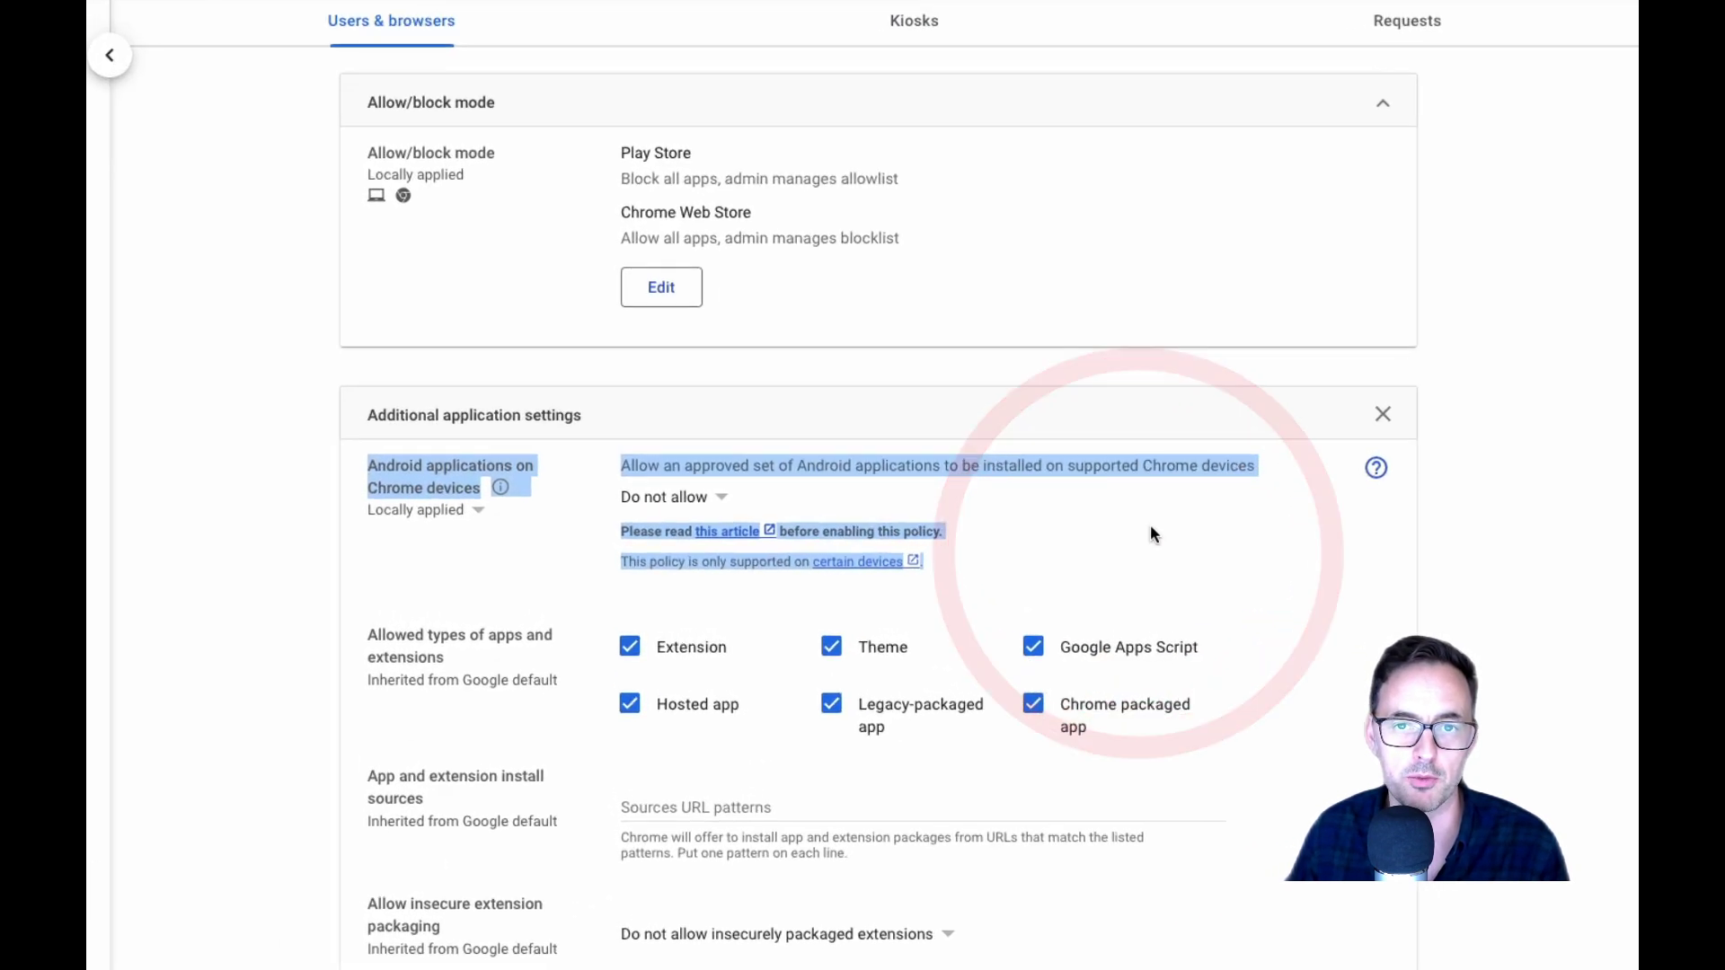
left_click(665, 509)
left_click(662, 455)
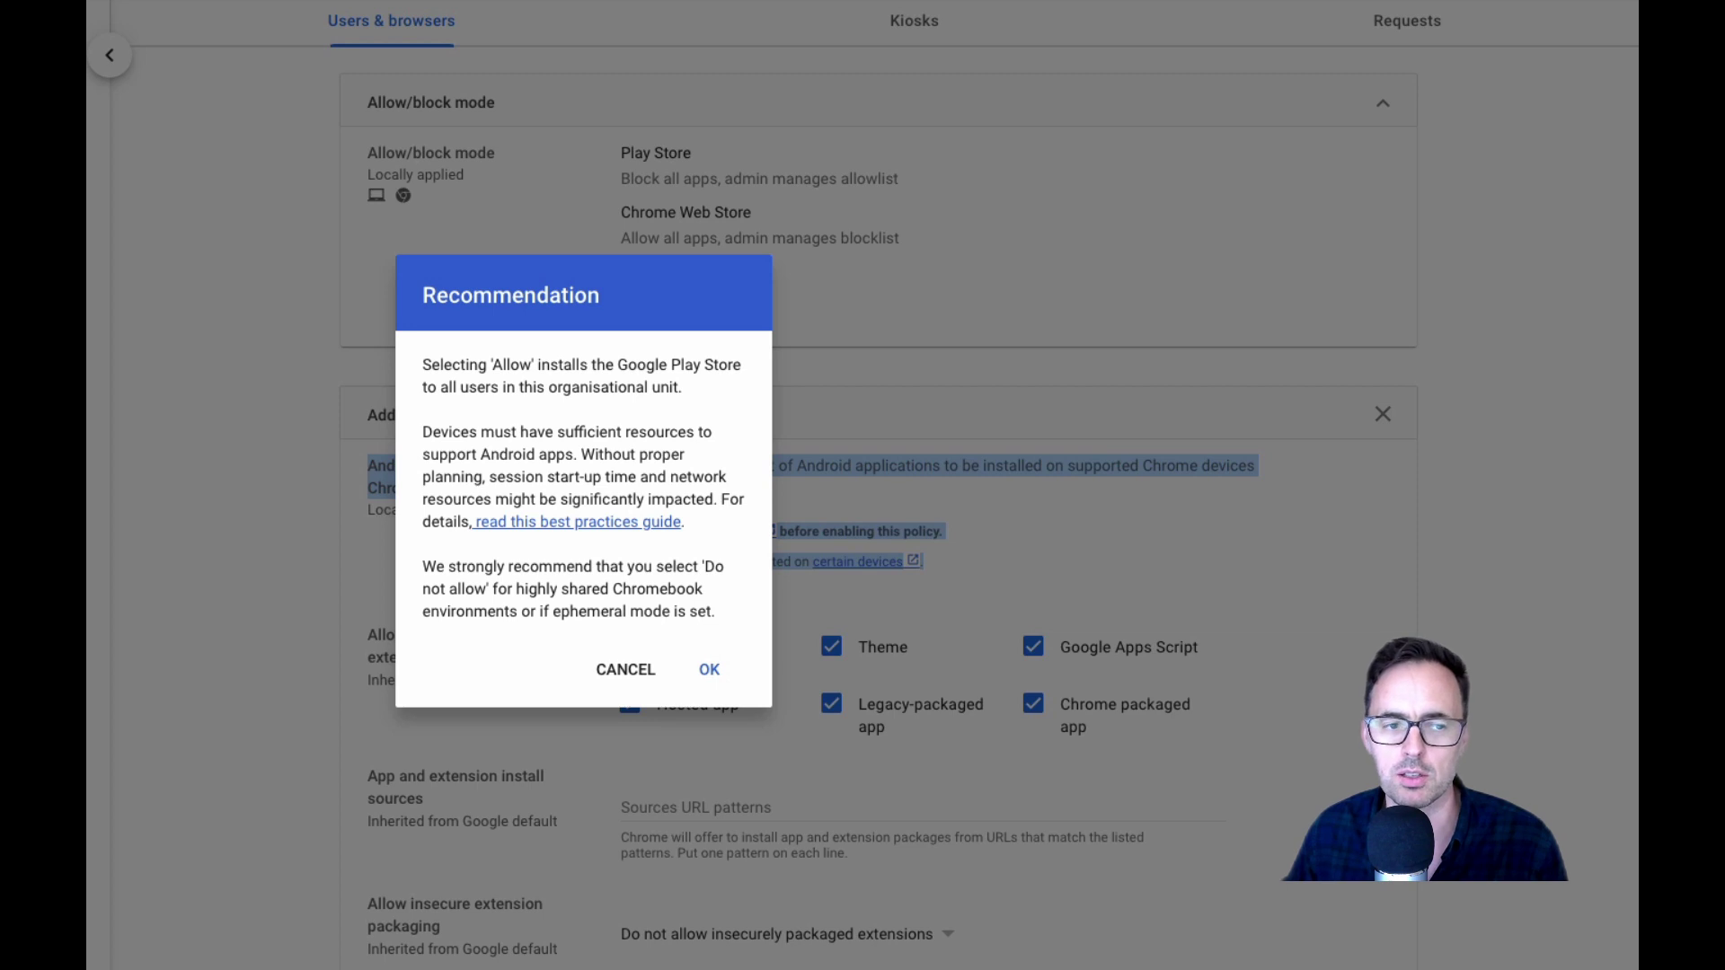
left_click_drag(422, 432, 704, 476)
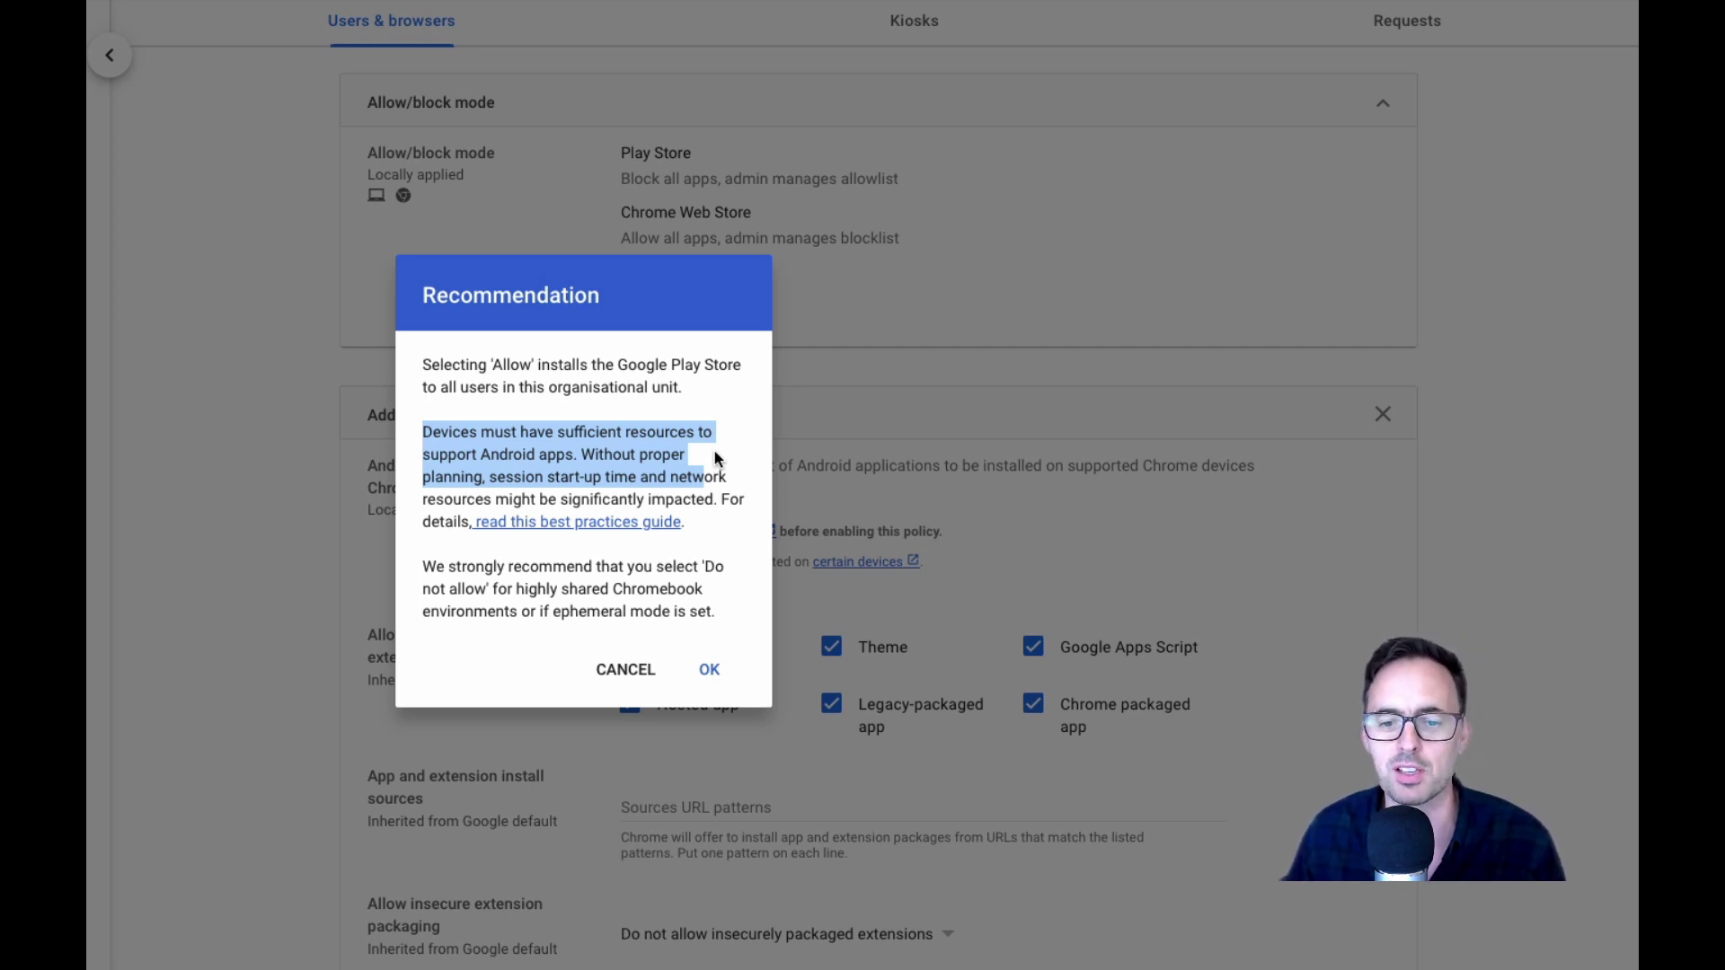
left_click(714, 452)
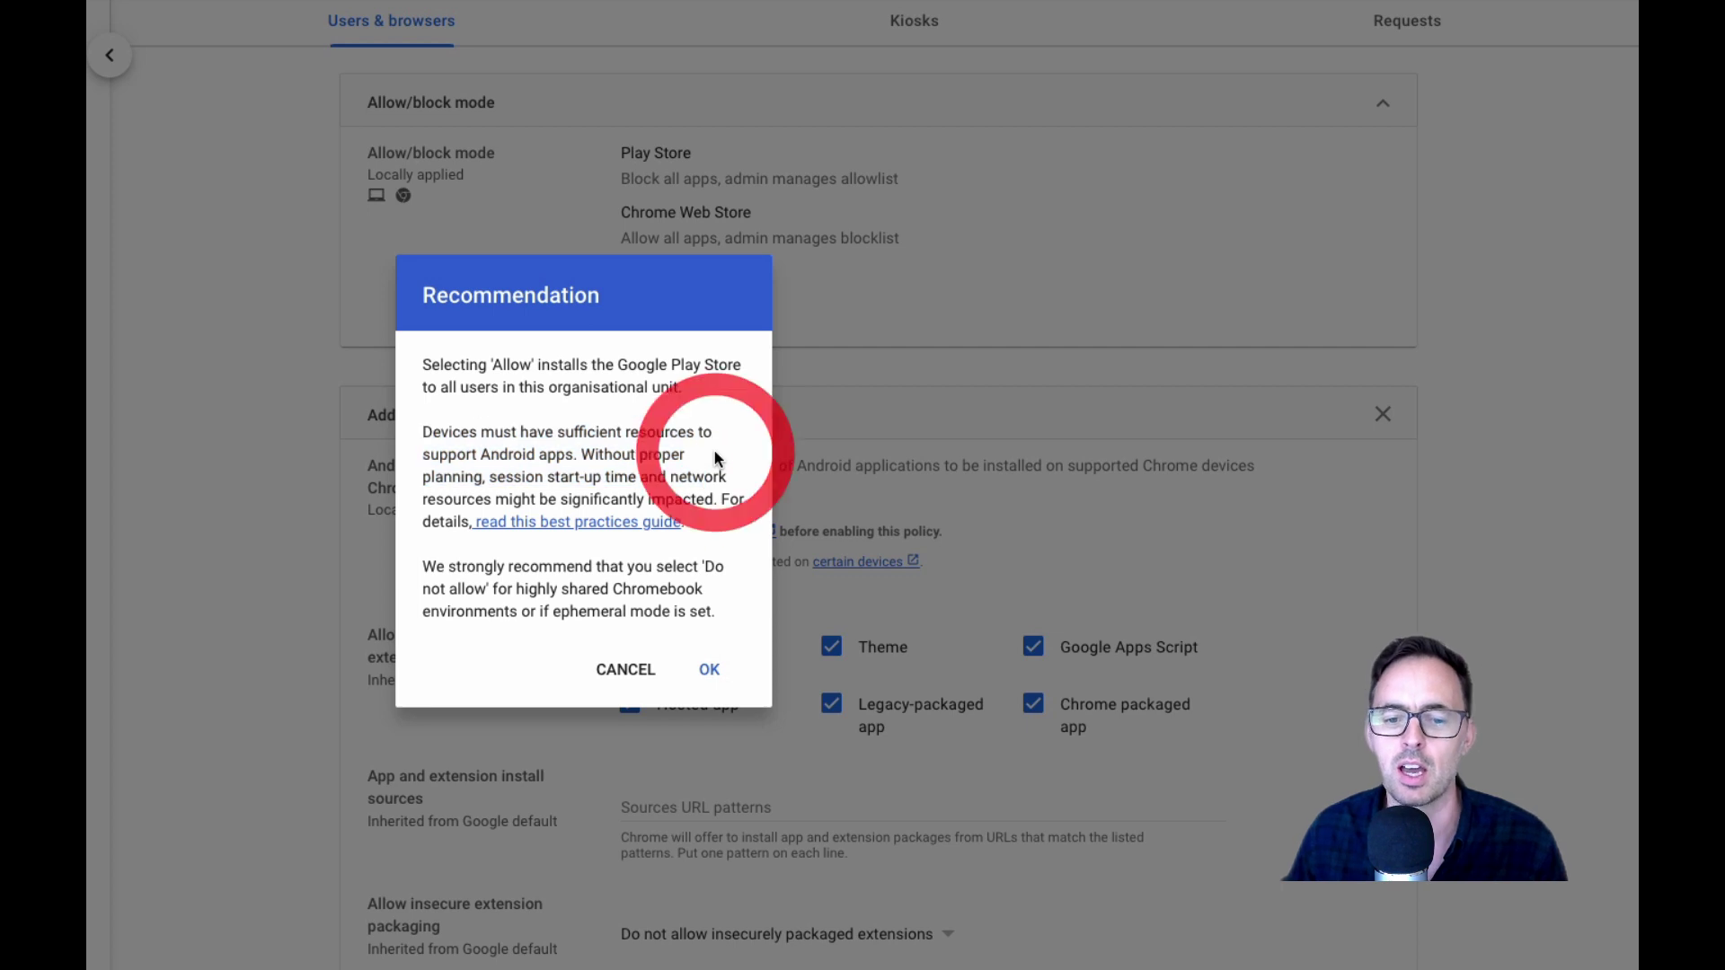
left_click(712, 672)
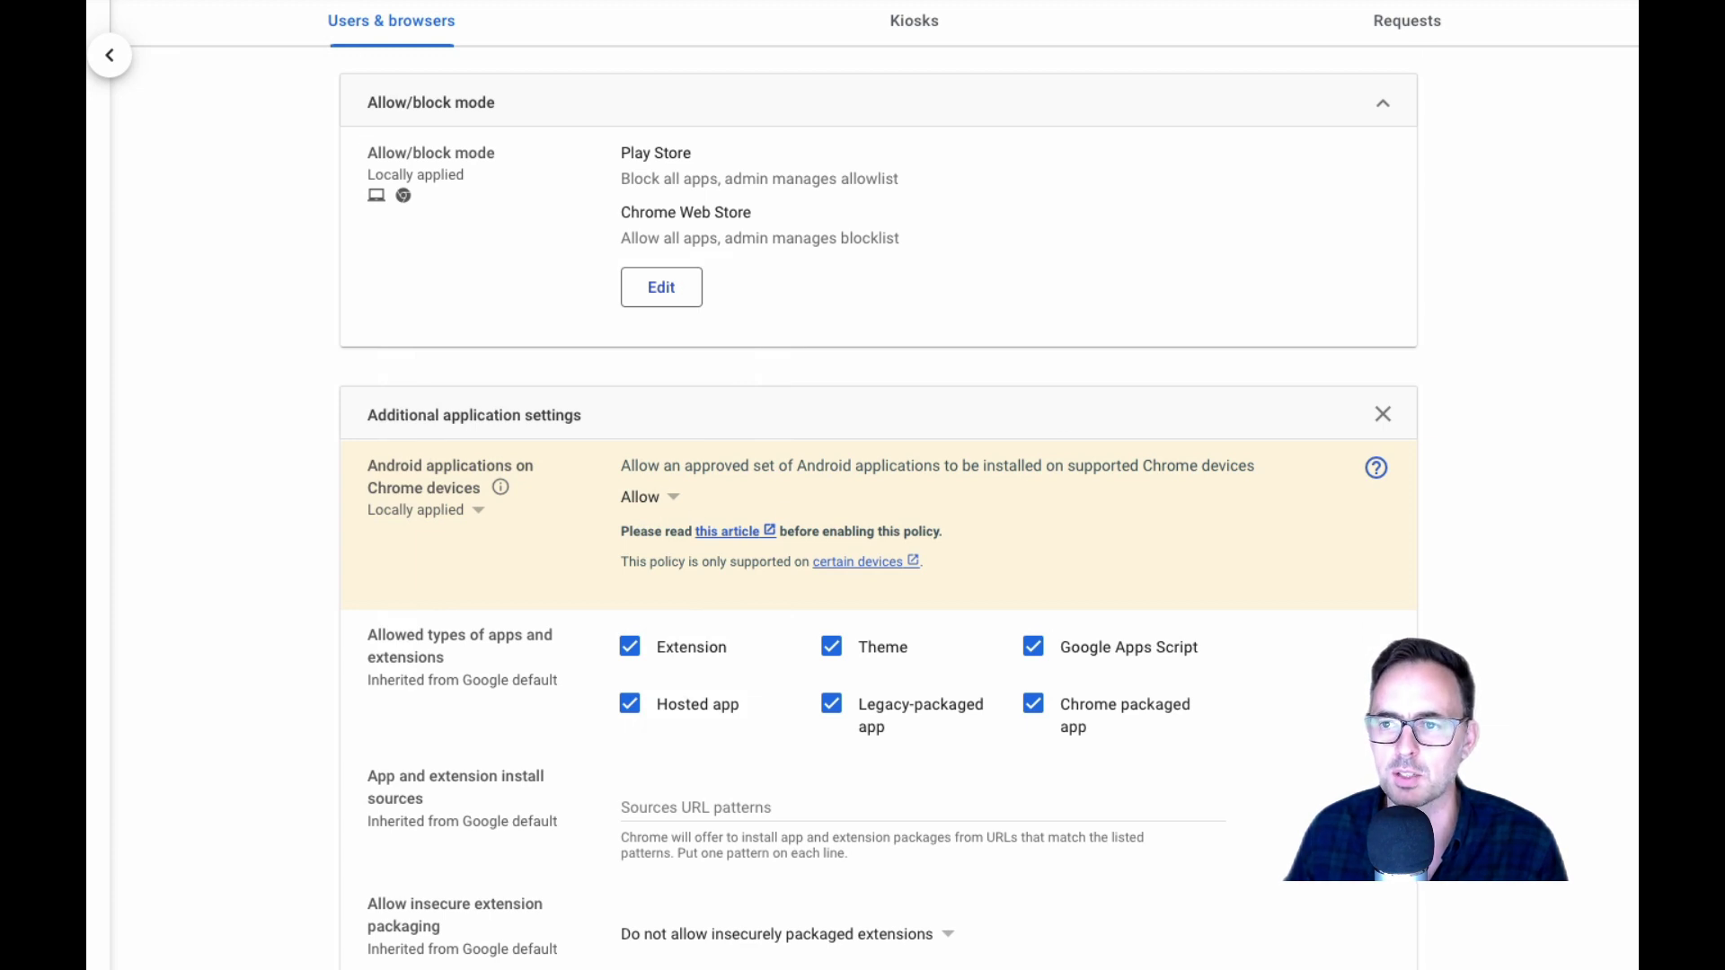
left_click(1527, 3)
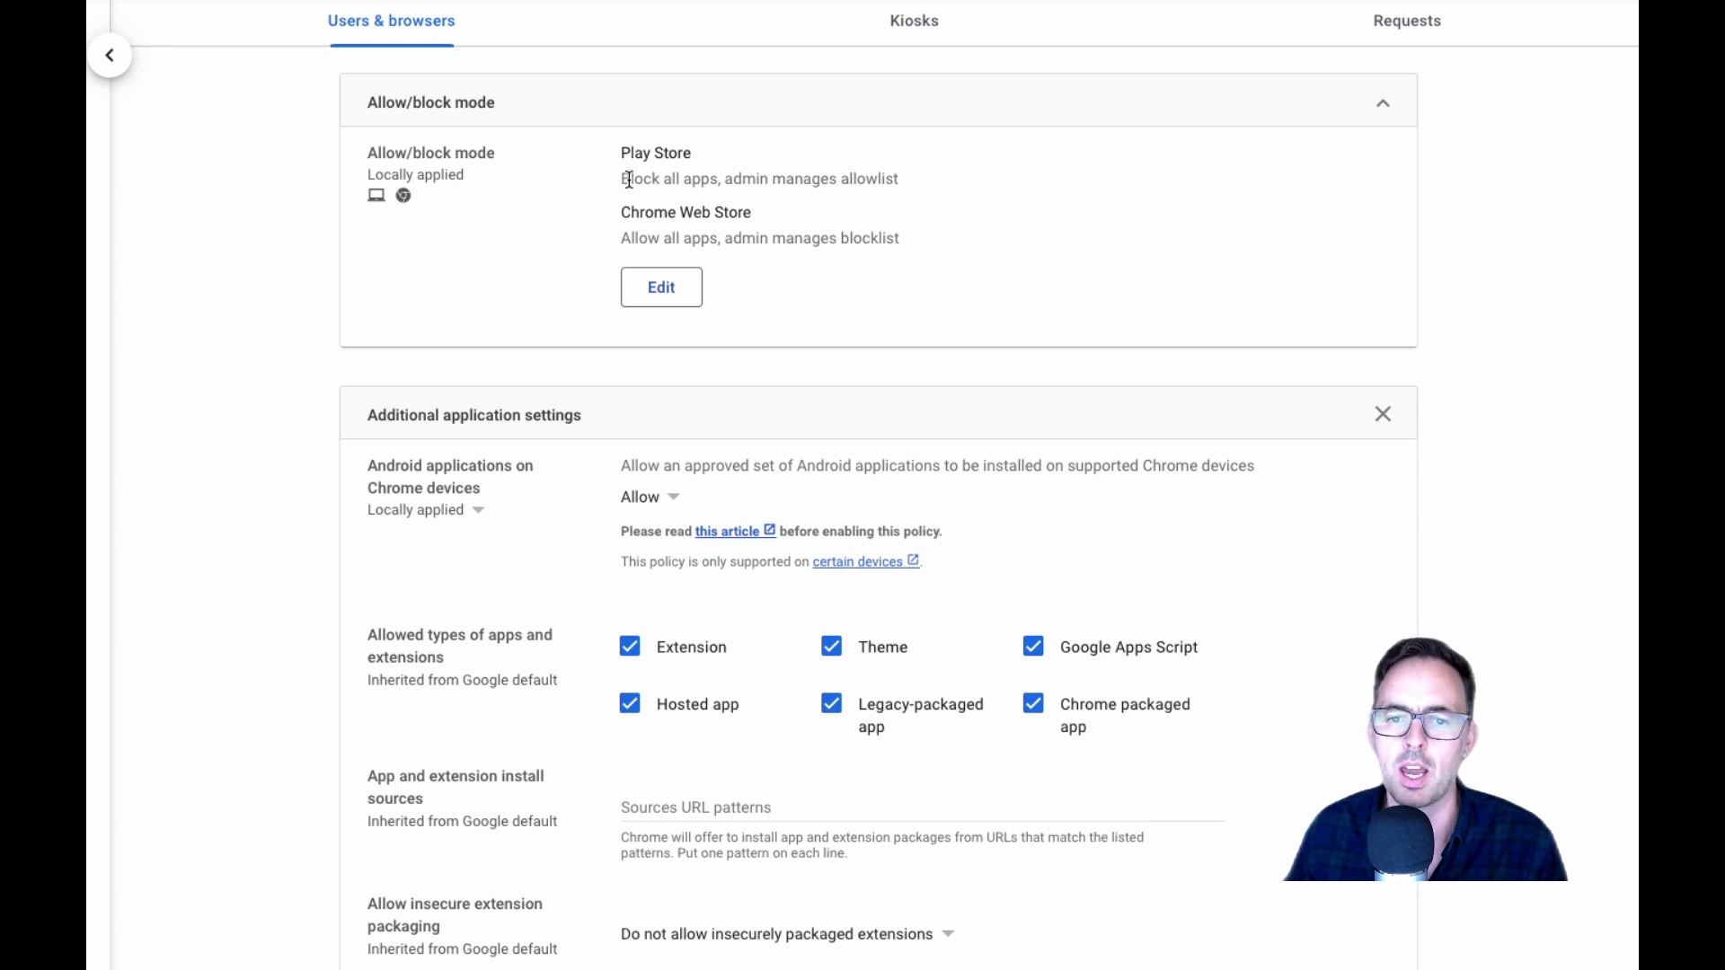
left_click_drag(619, 178, 918, 192)
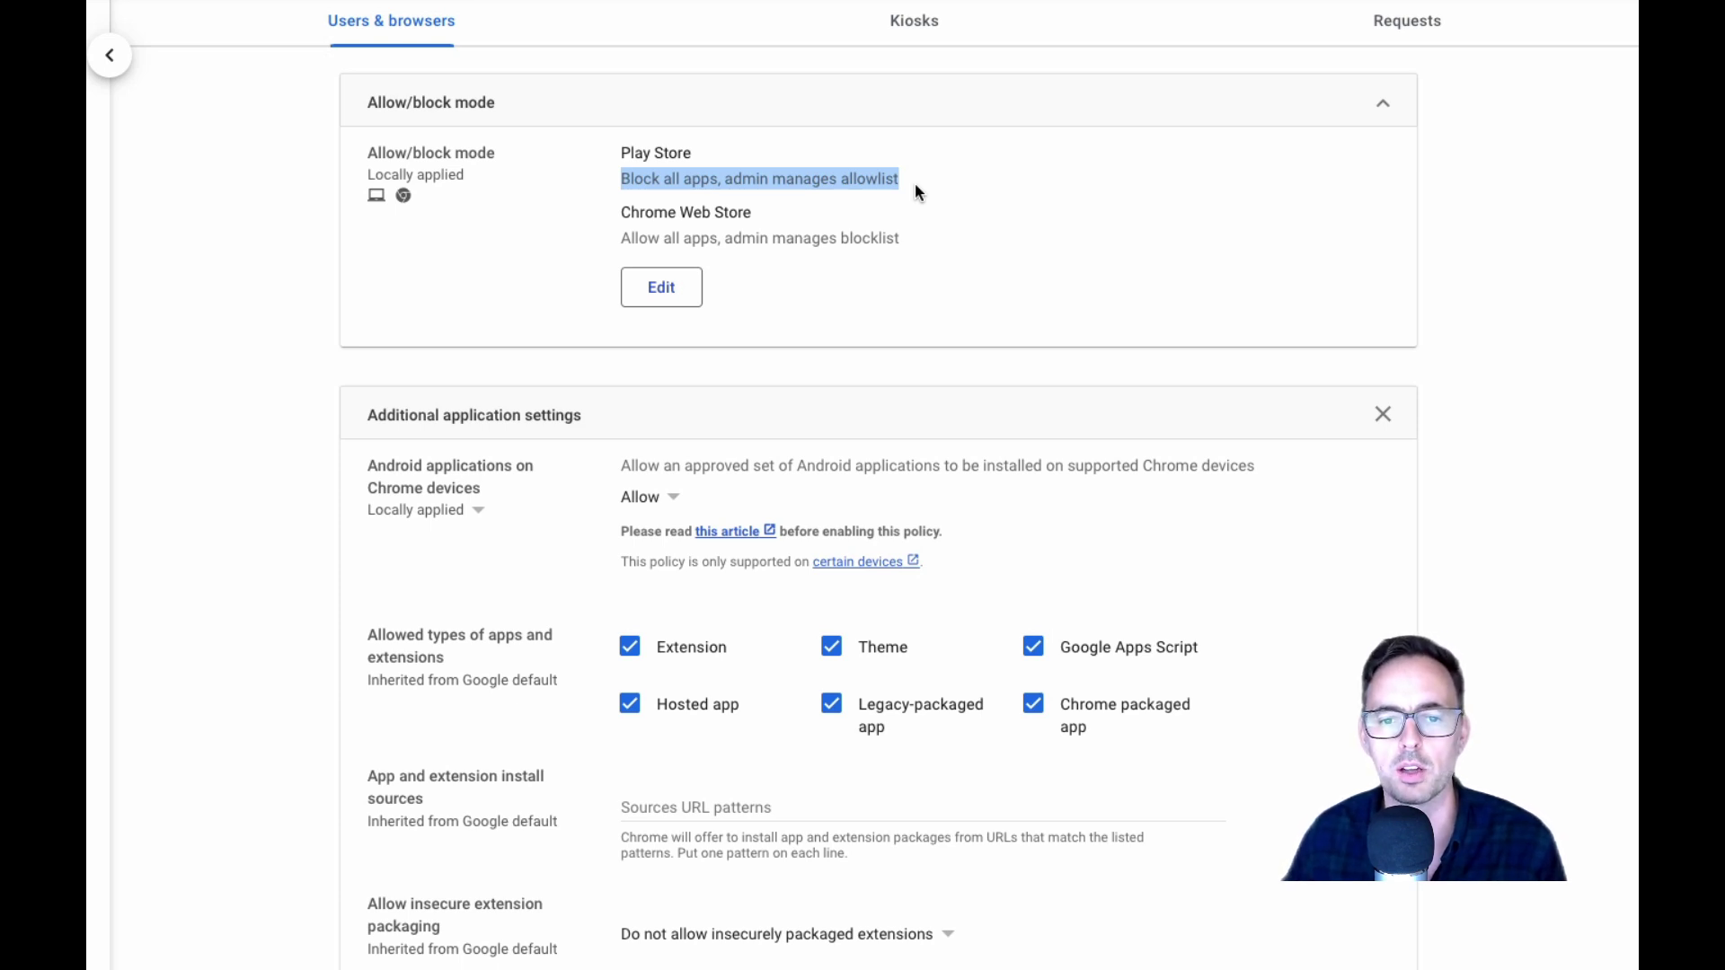
Leave the Play Store on 'Block all apps, admin manages allowlist' and close the settings.
left_click(657, 301)
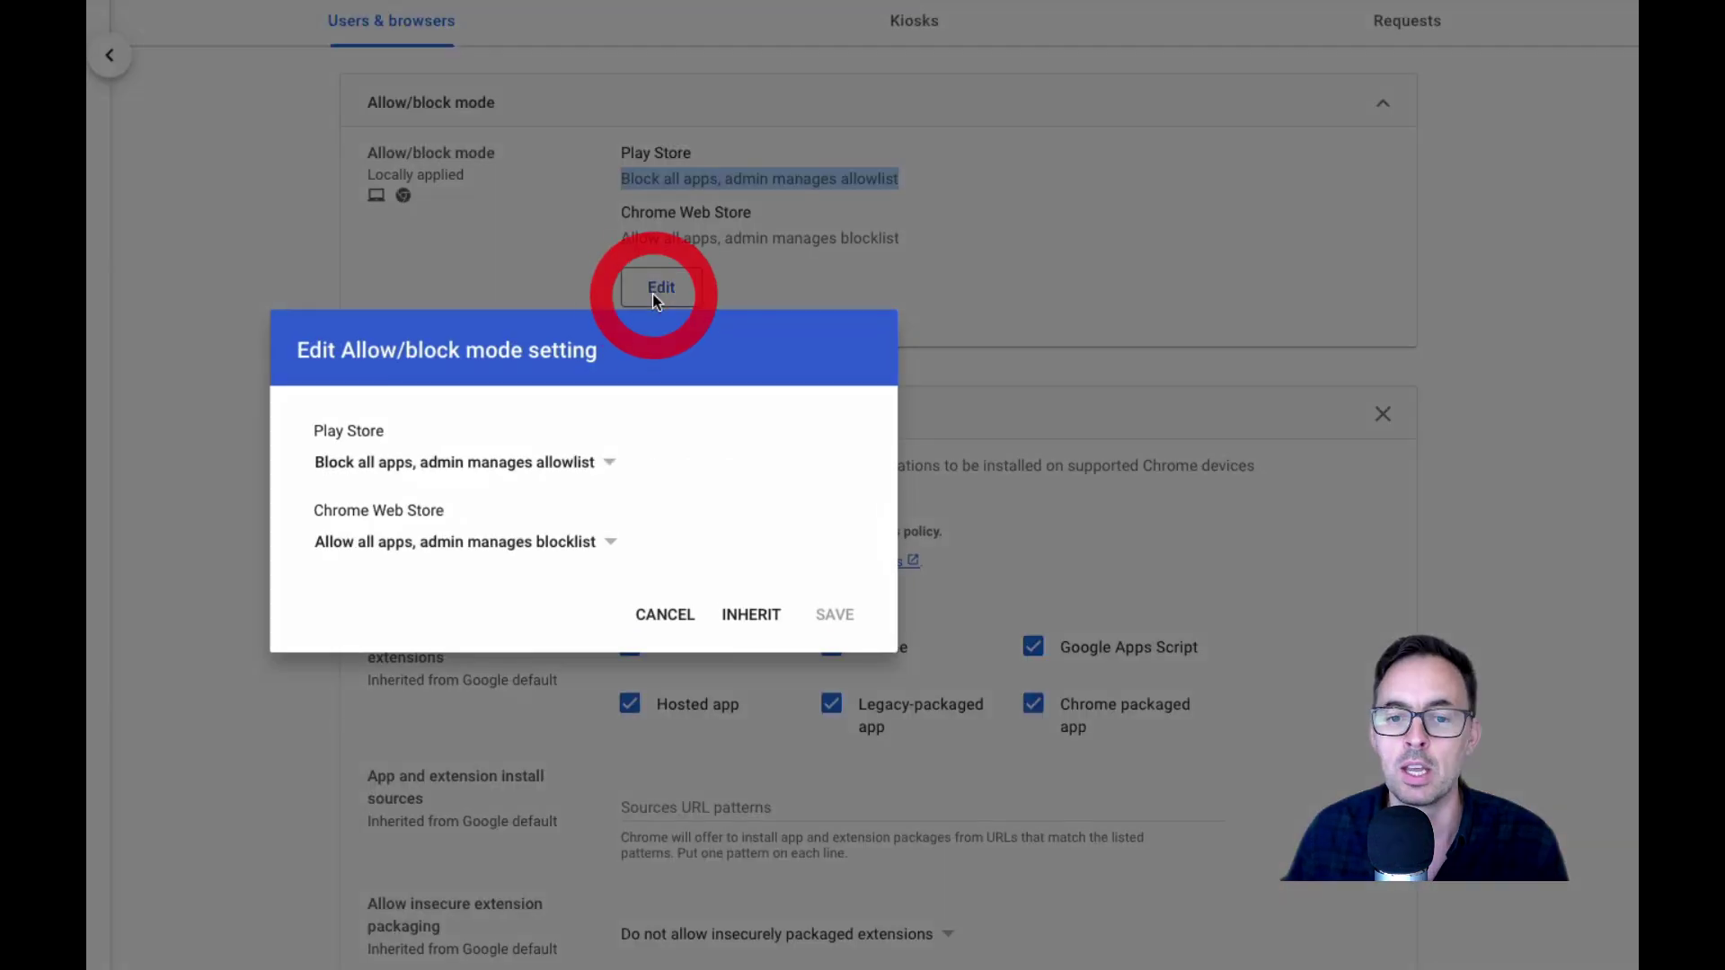
left_click(465, 461)
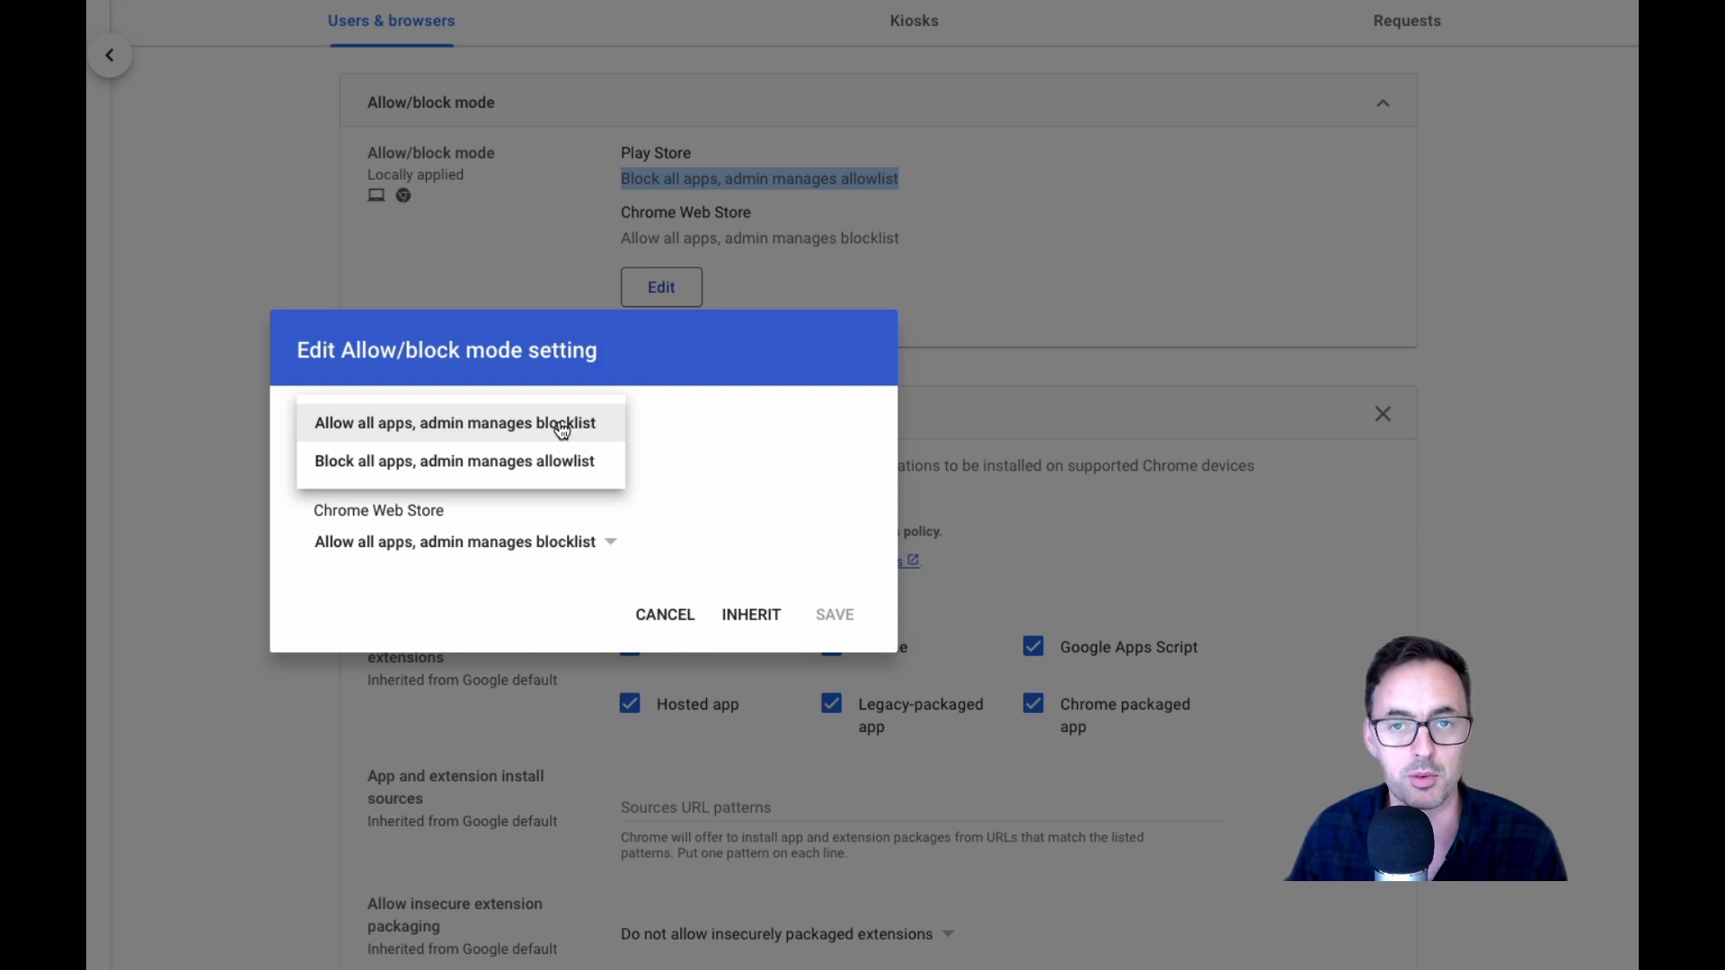
left_click(503, 461)
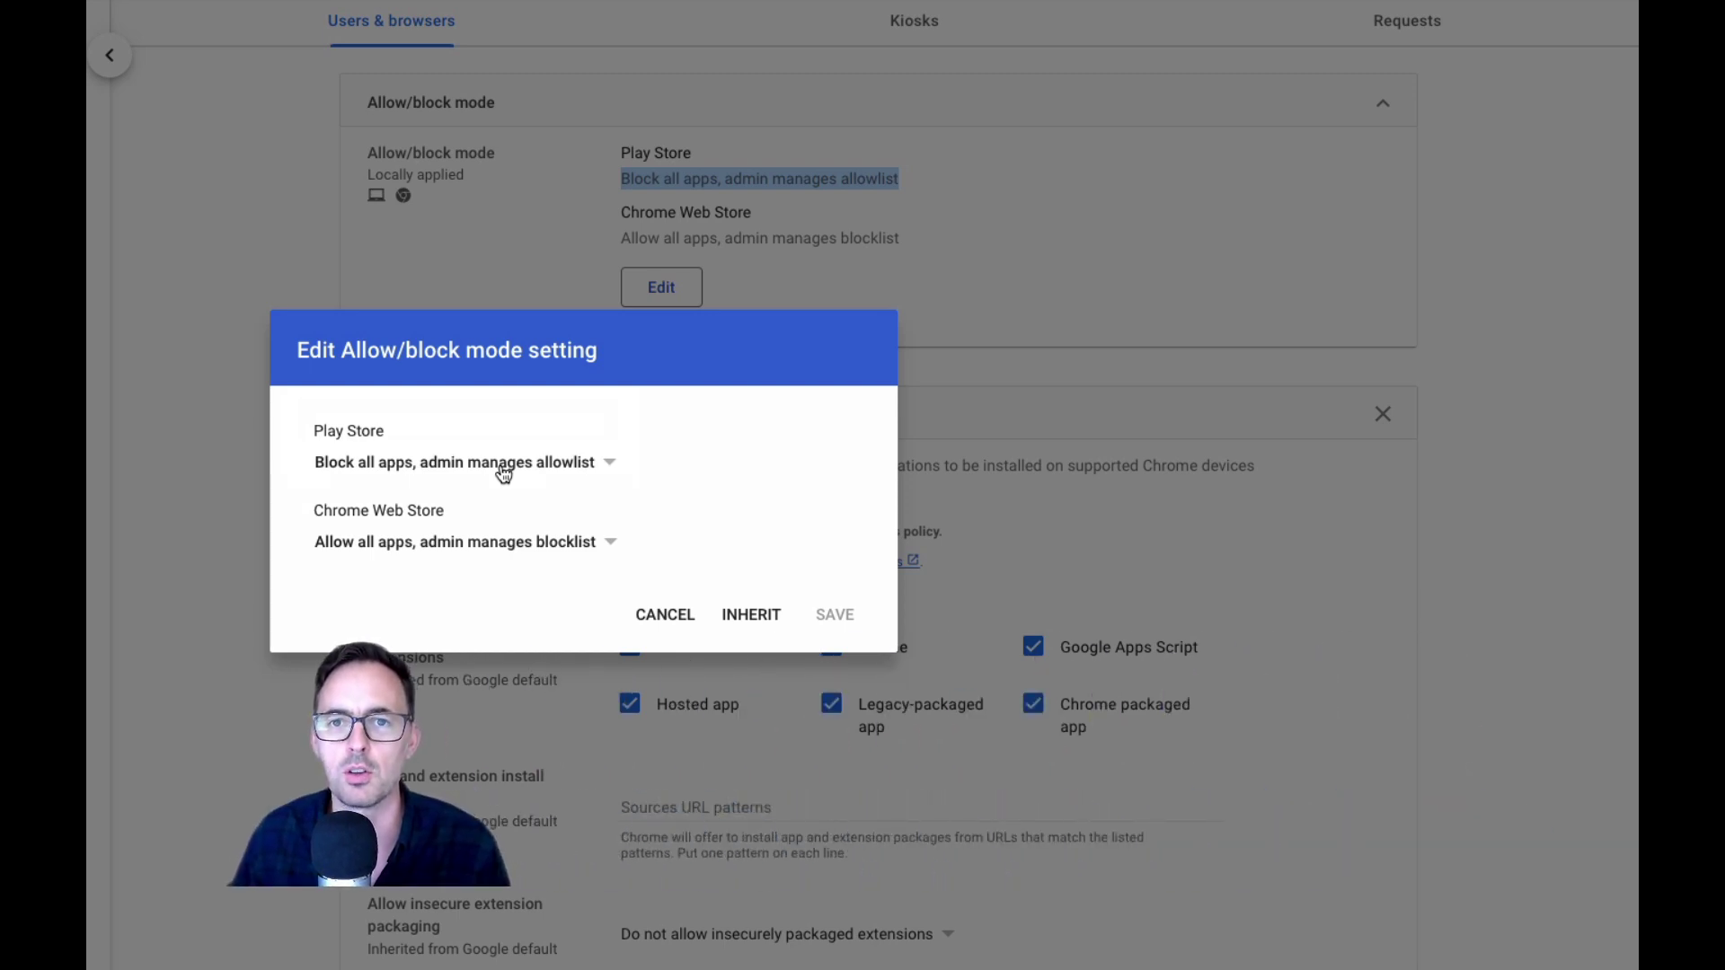
left_click(660, 620)
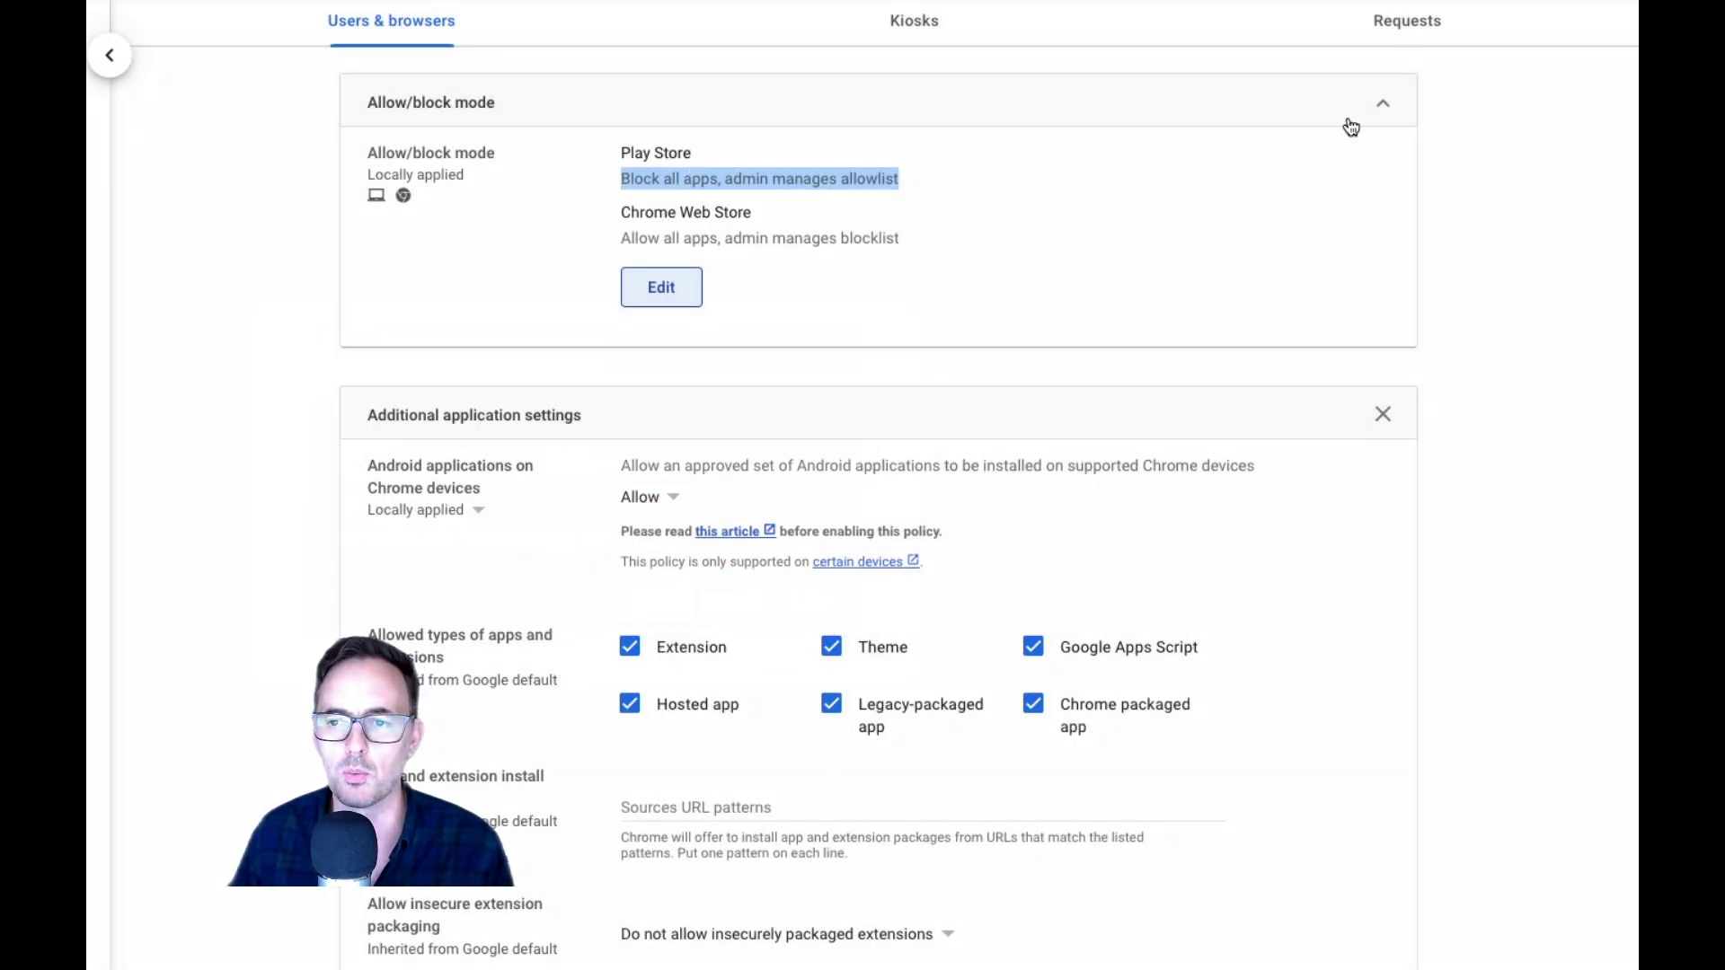
left_click(1383, 415)
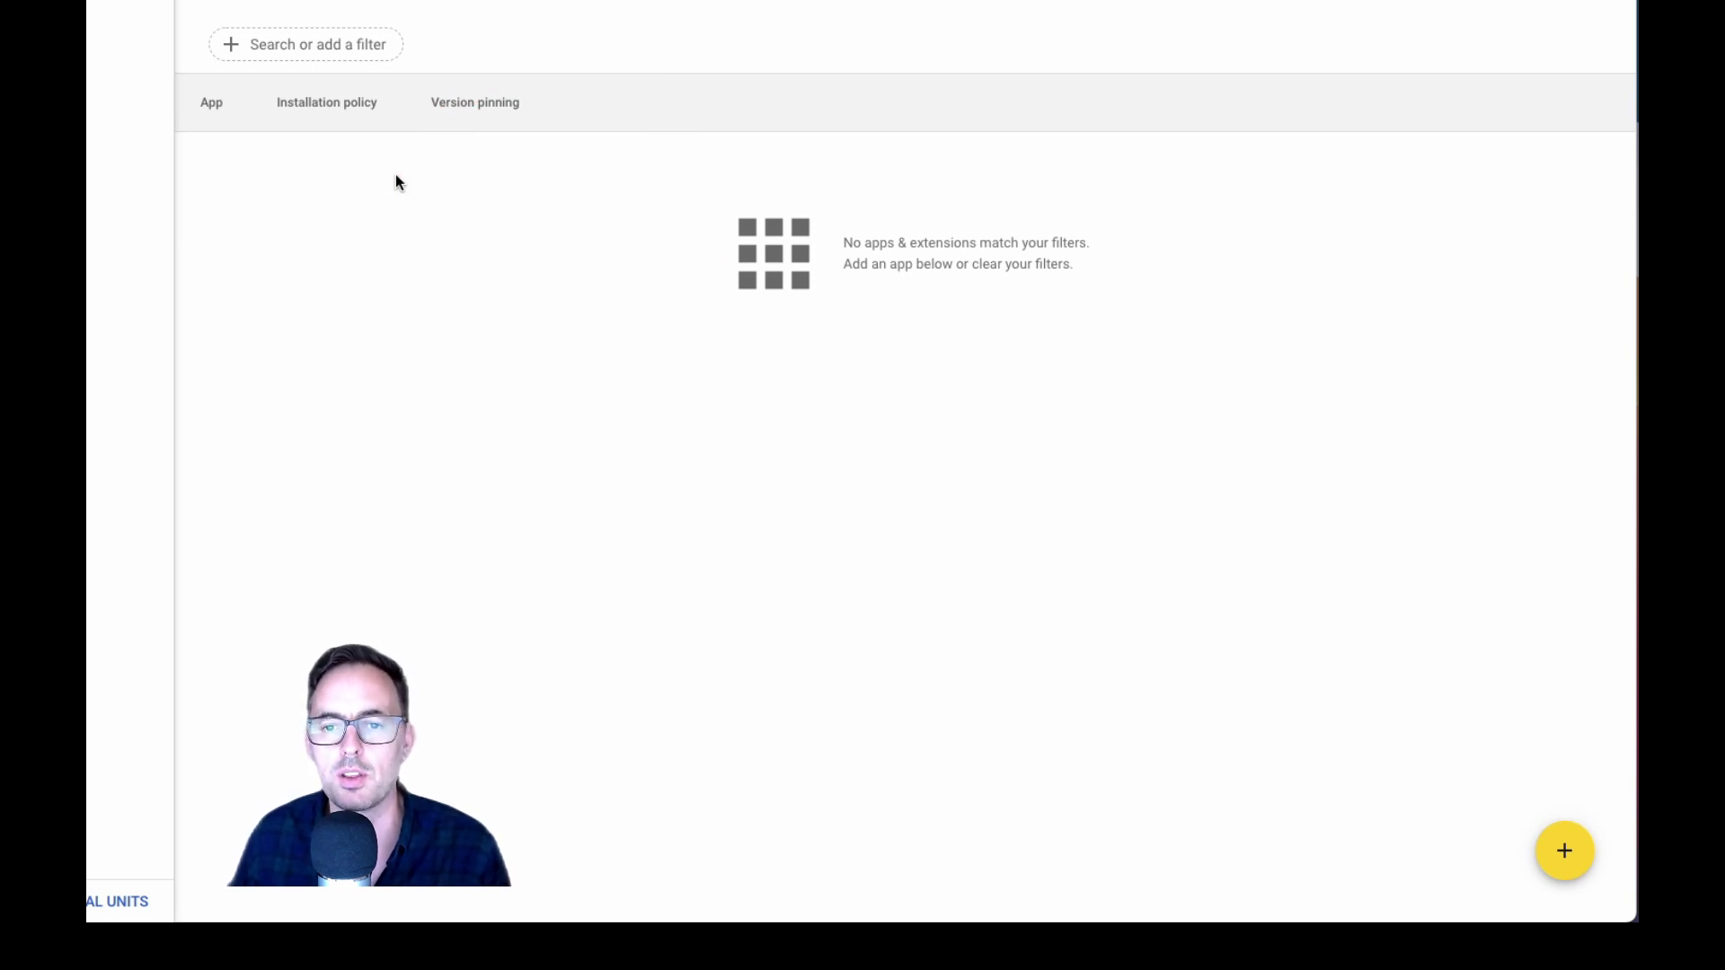
Search Google Play for 'VPNClient' and select the VPNClient app.
left_click(1565, 854)
left_click(1567, 728)
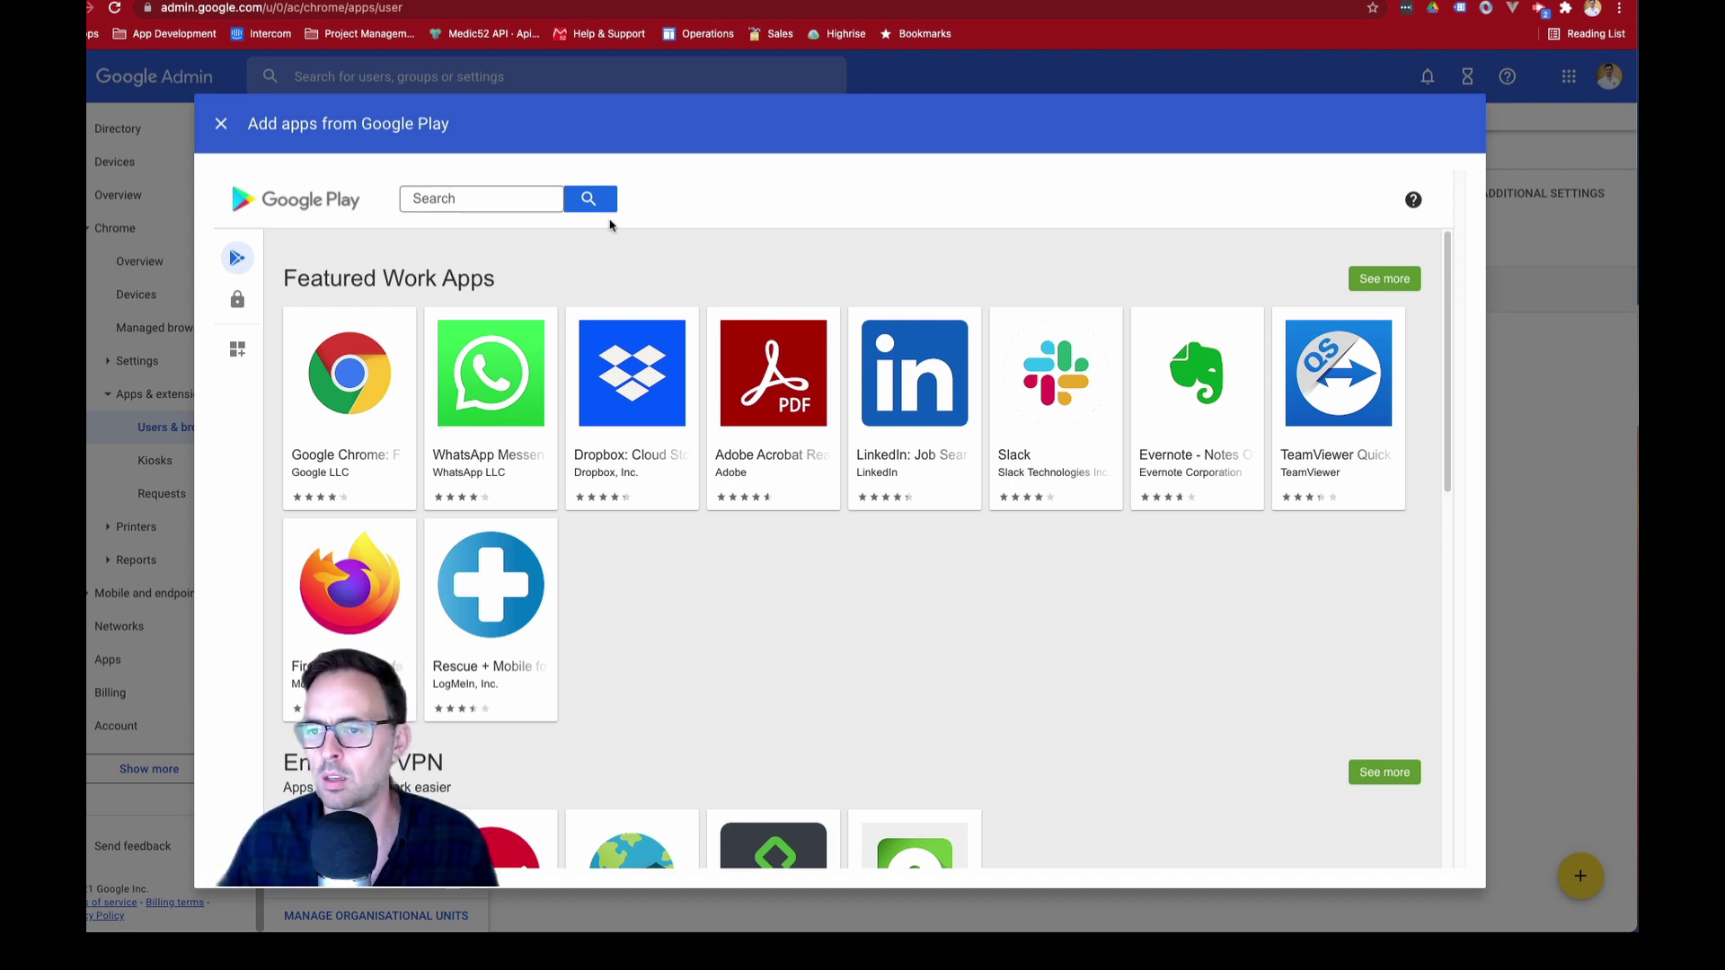
left_click(460, 198)
type("VPNClient")
left_click(588, 198)
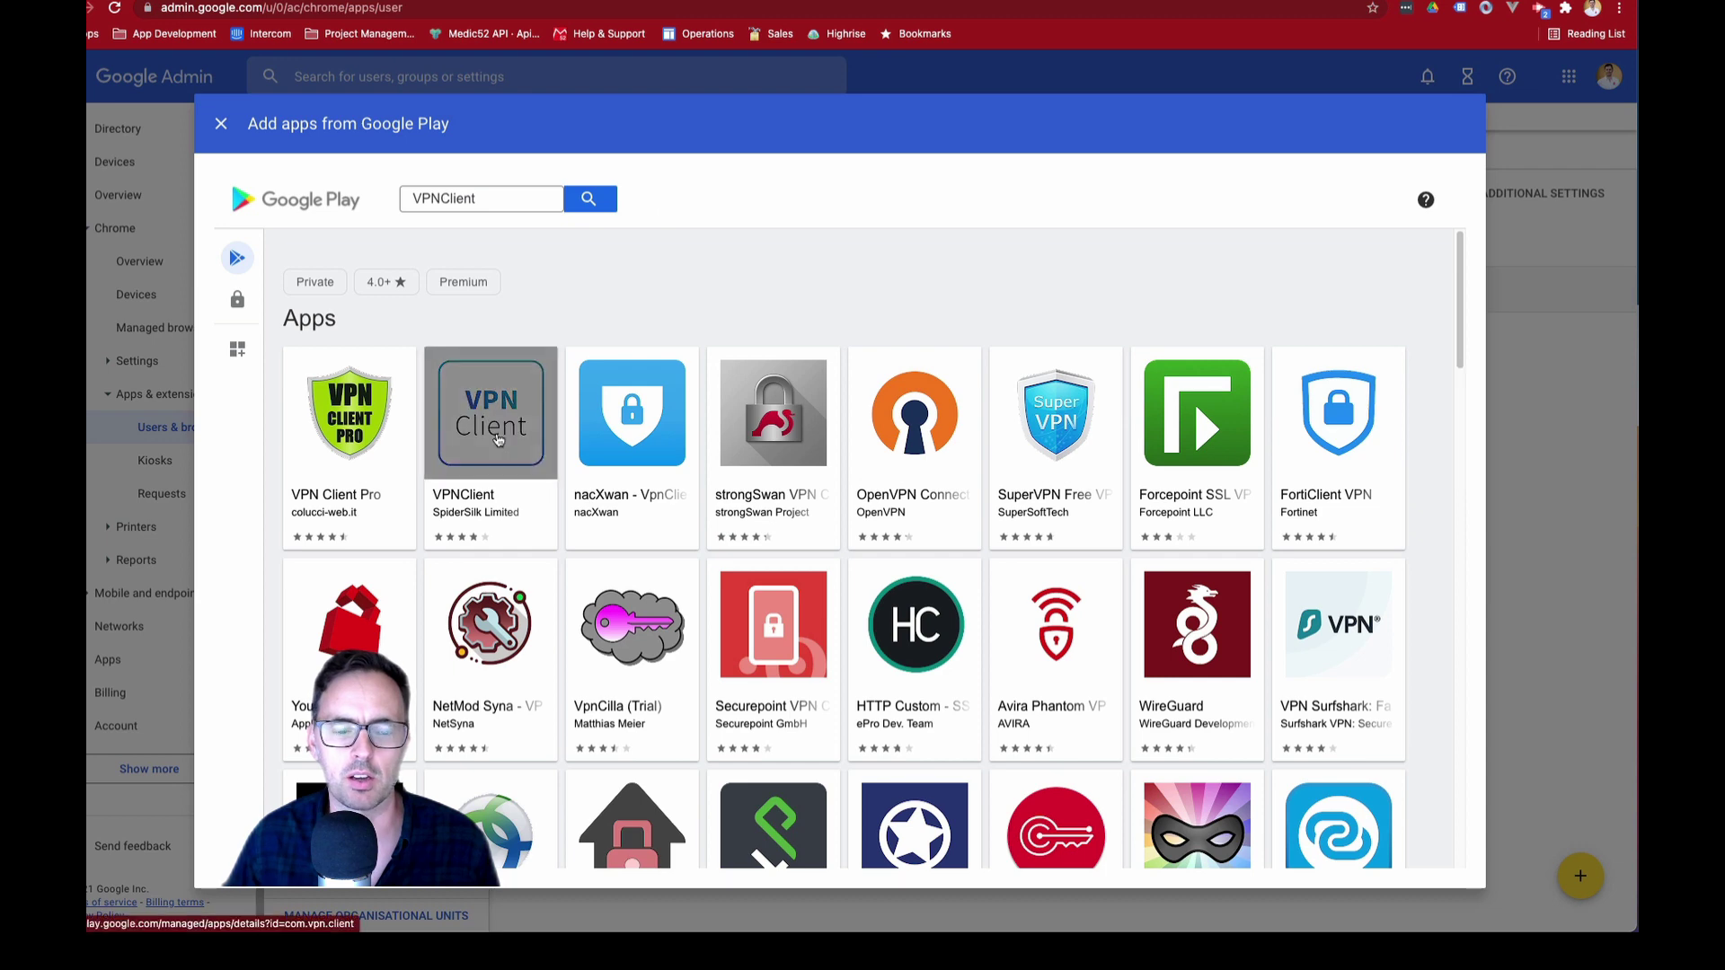
left_click(496, 411)
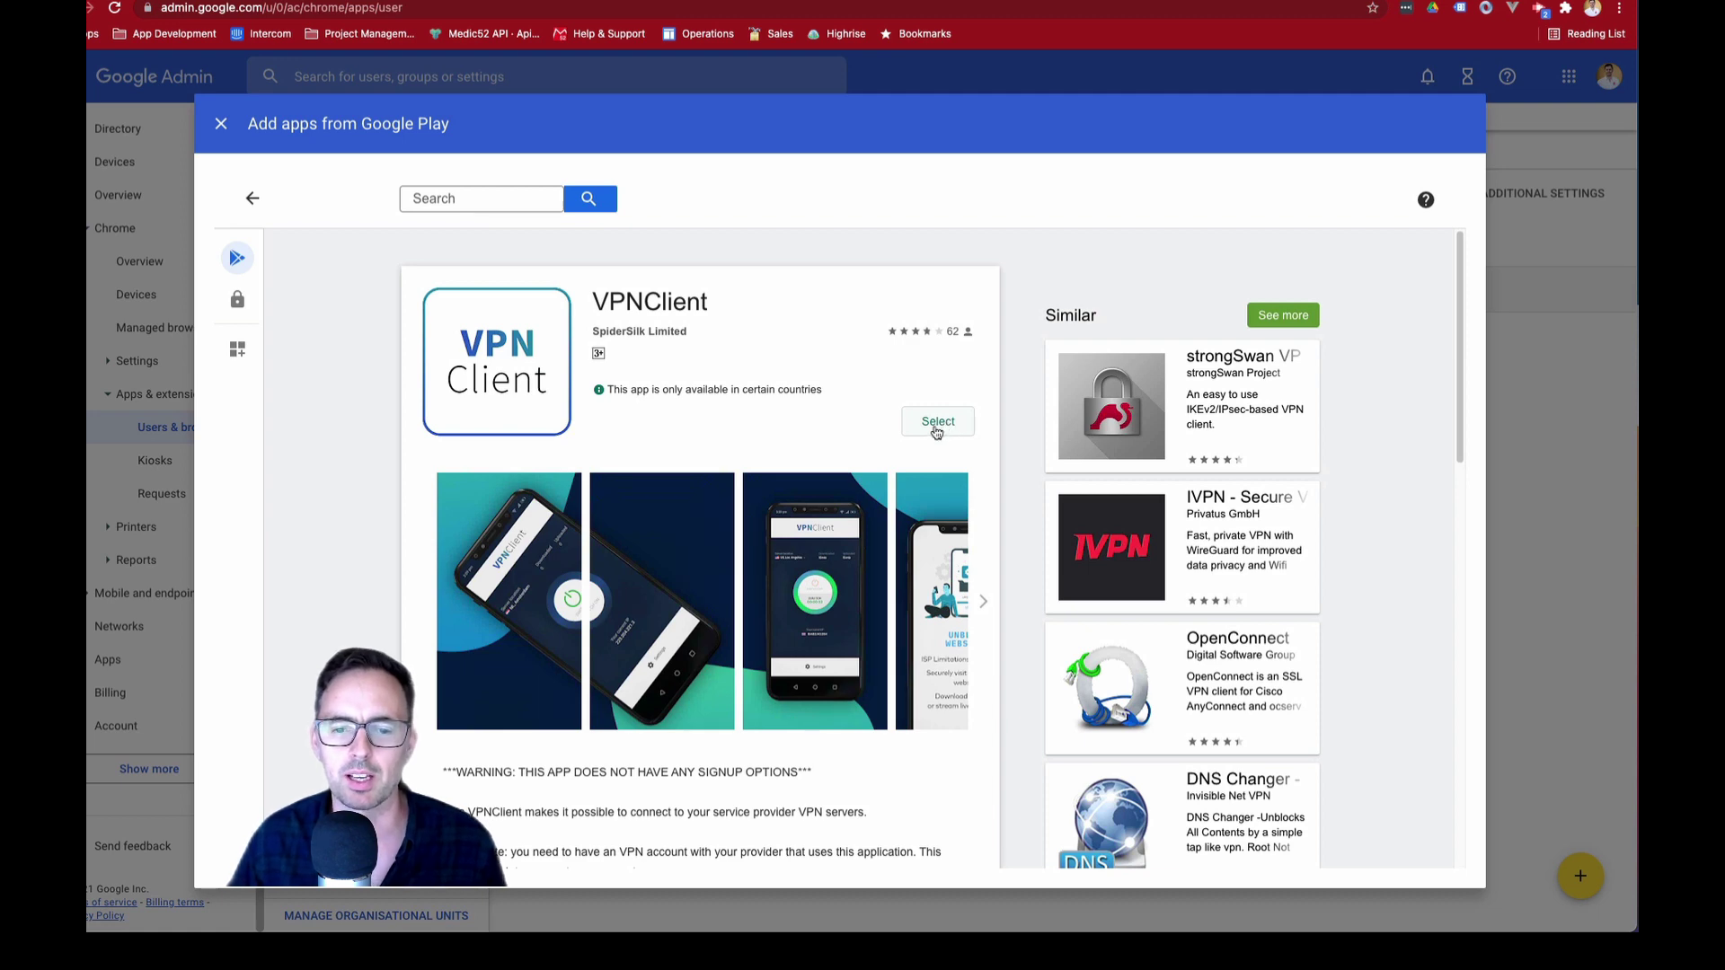
left_click(936, 425)
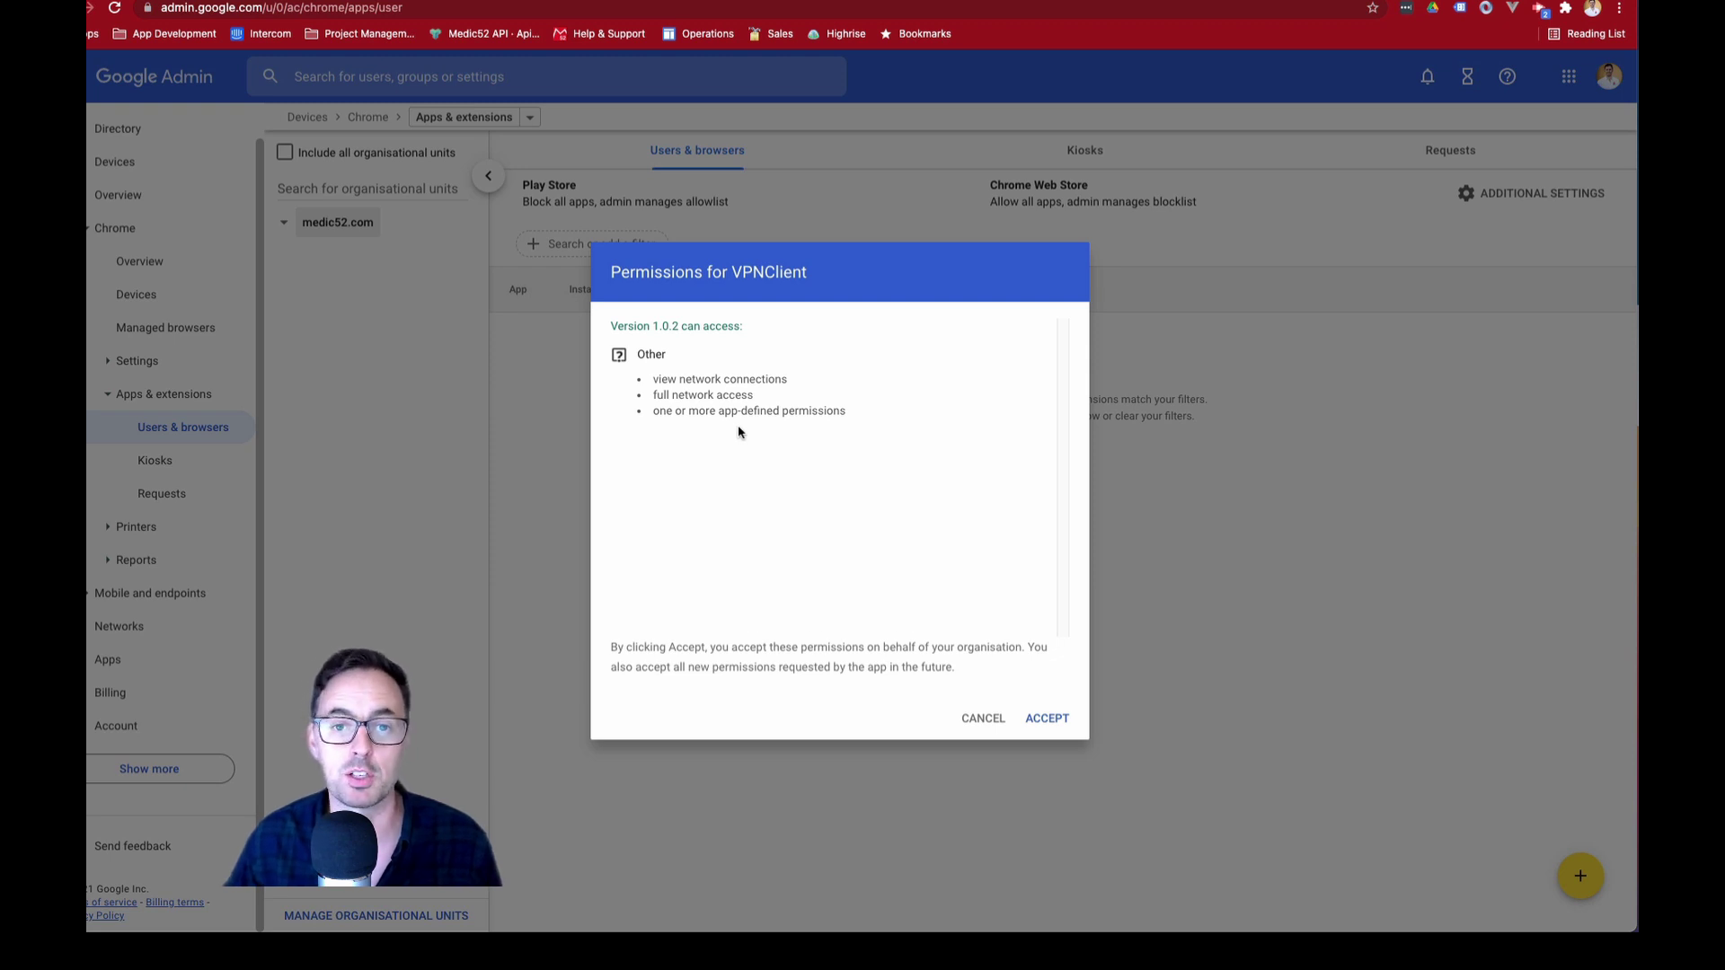
Accept VPNClient's network permissions so it is listed as Allow install.
left_click(1042, 718)
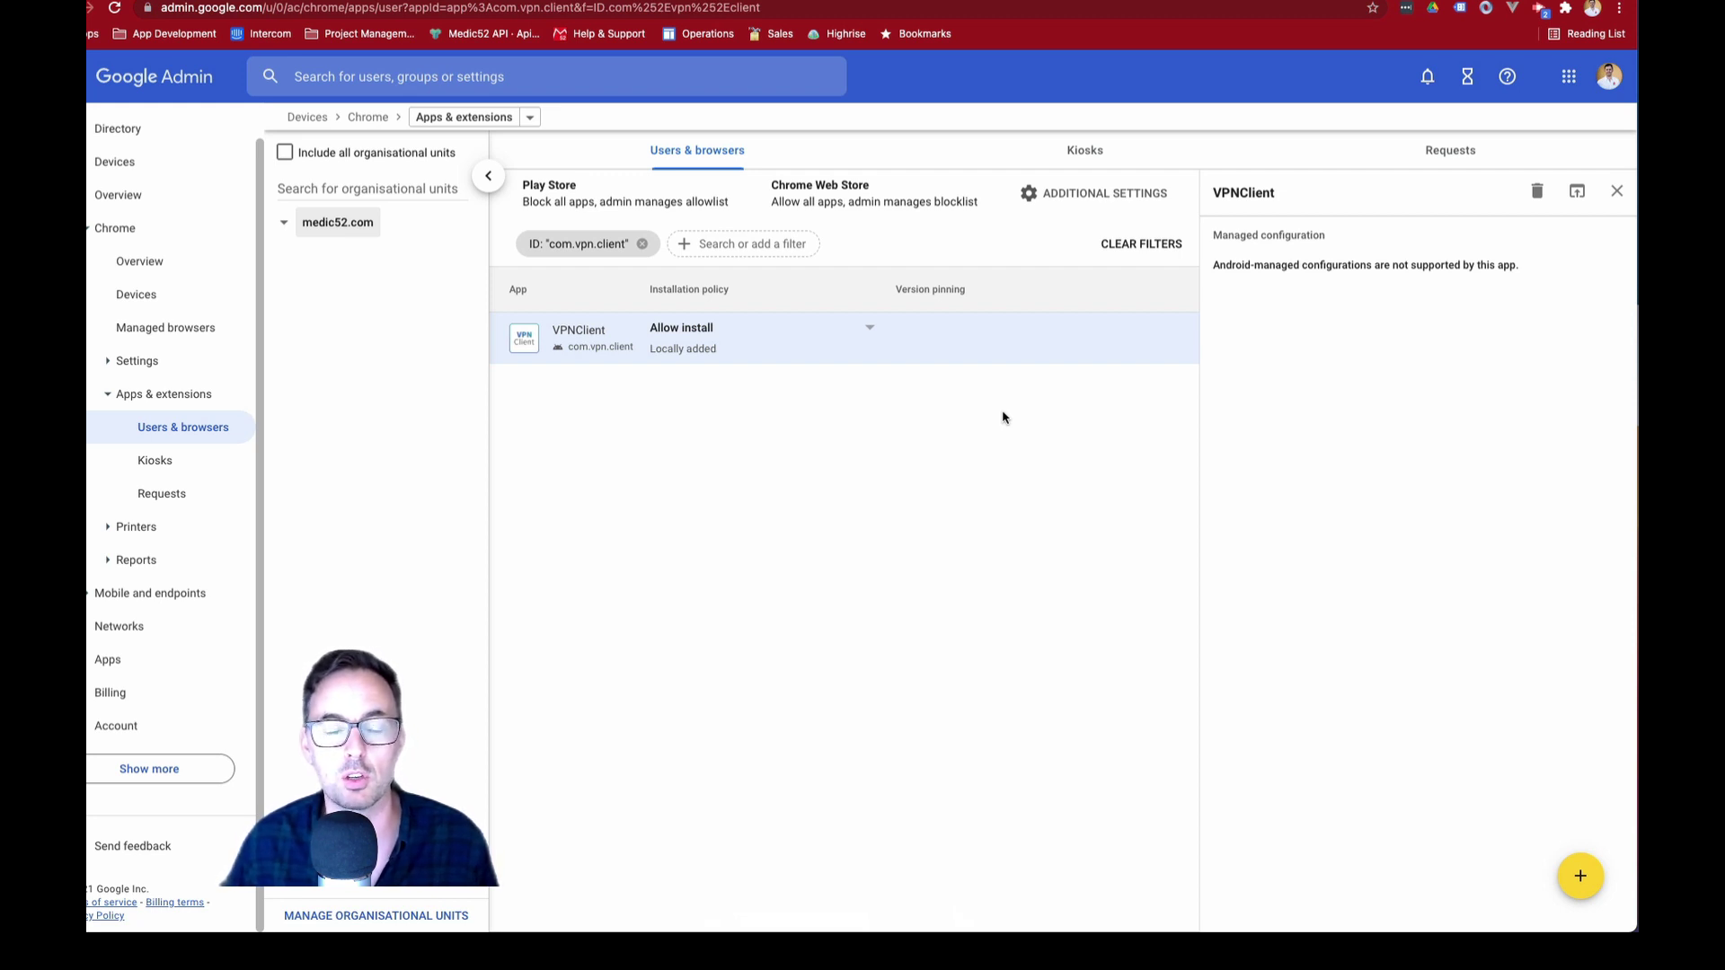
left_click(871, 333)
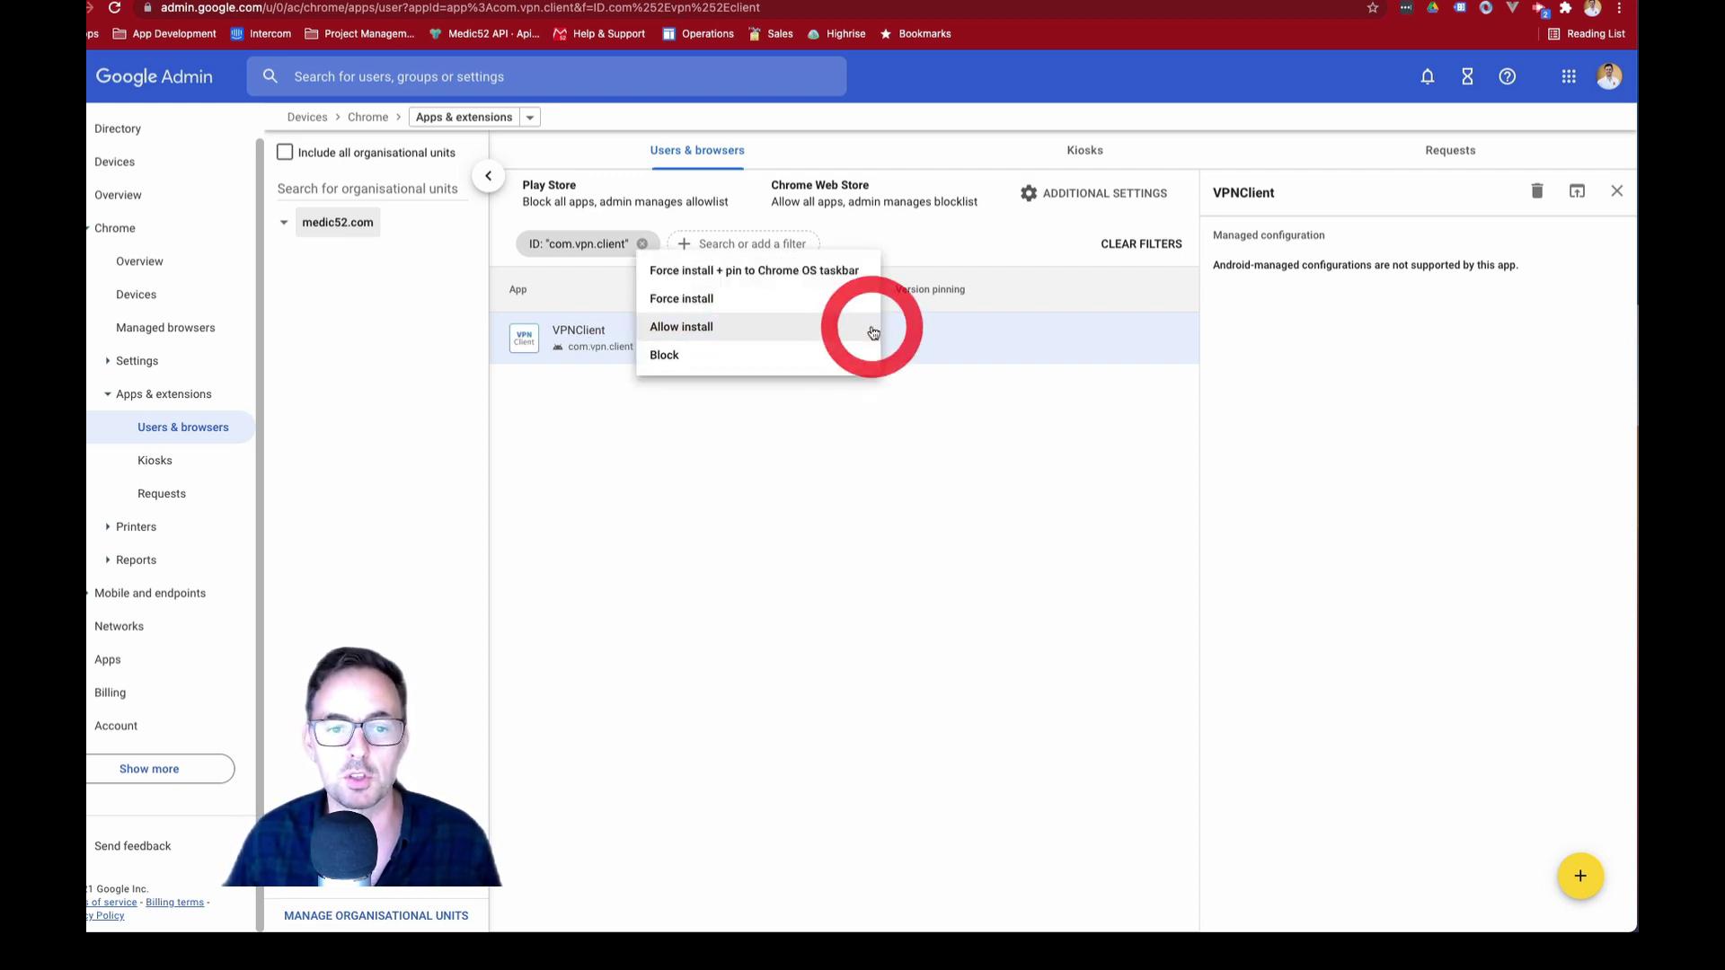
left_click(737, 309)
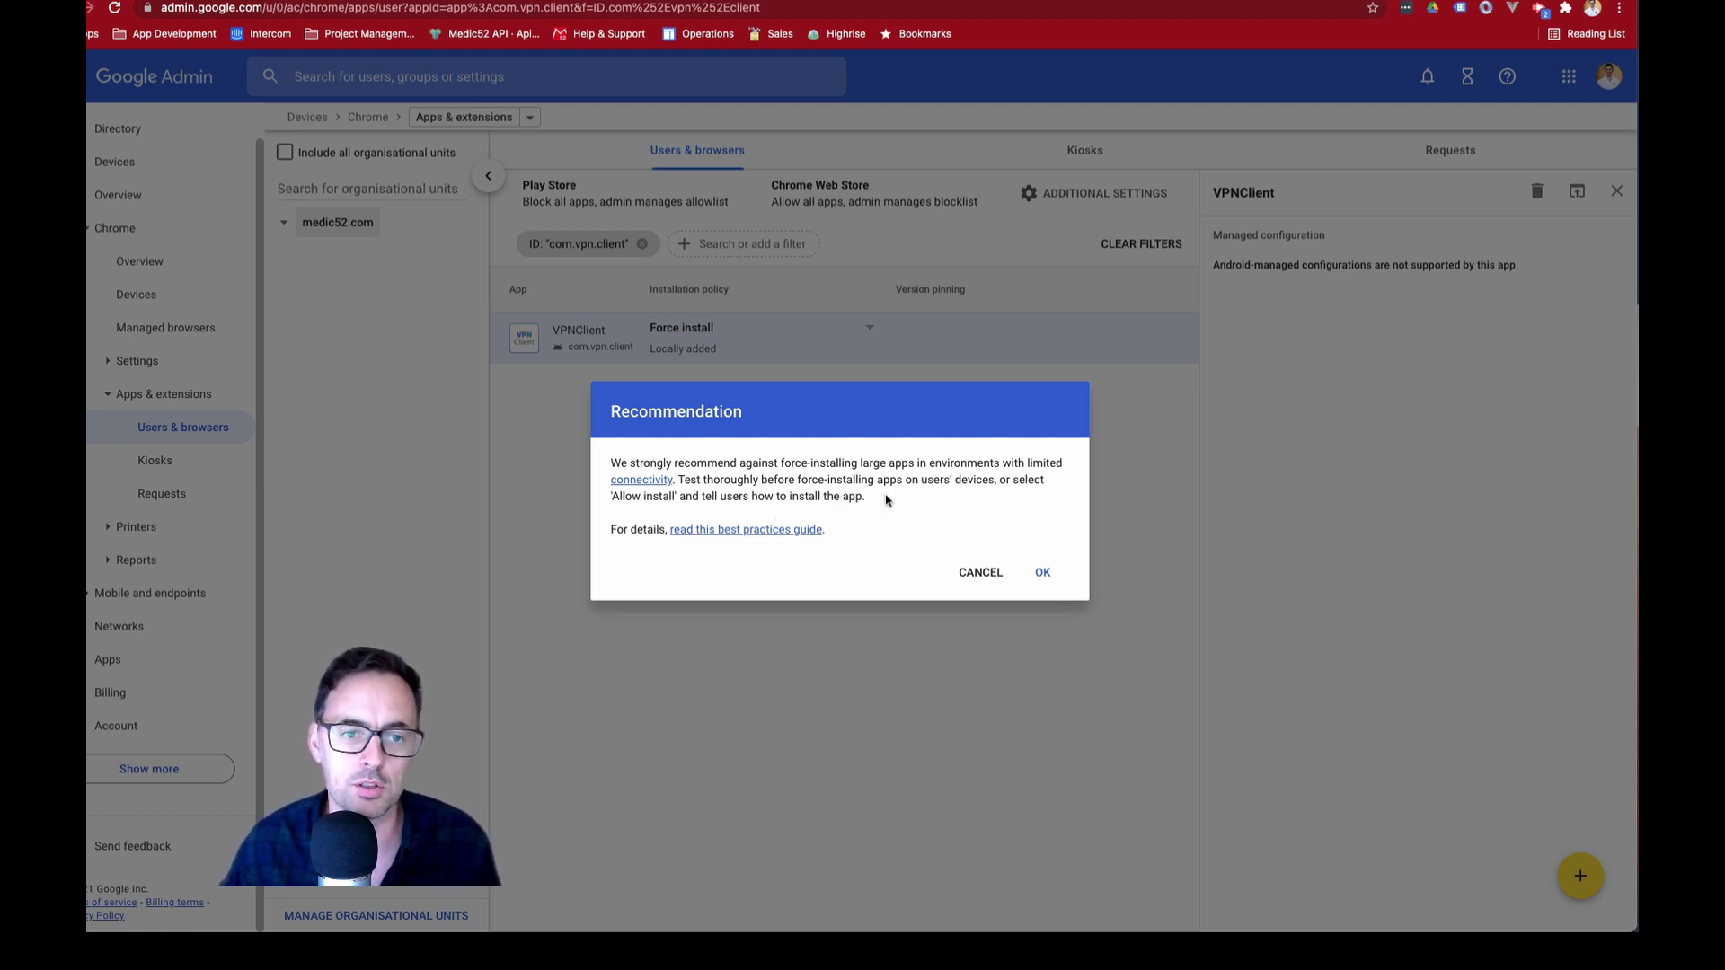
left_click(981, 571)
left_click(749, 331)
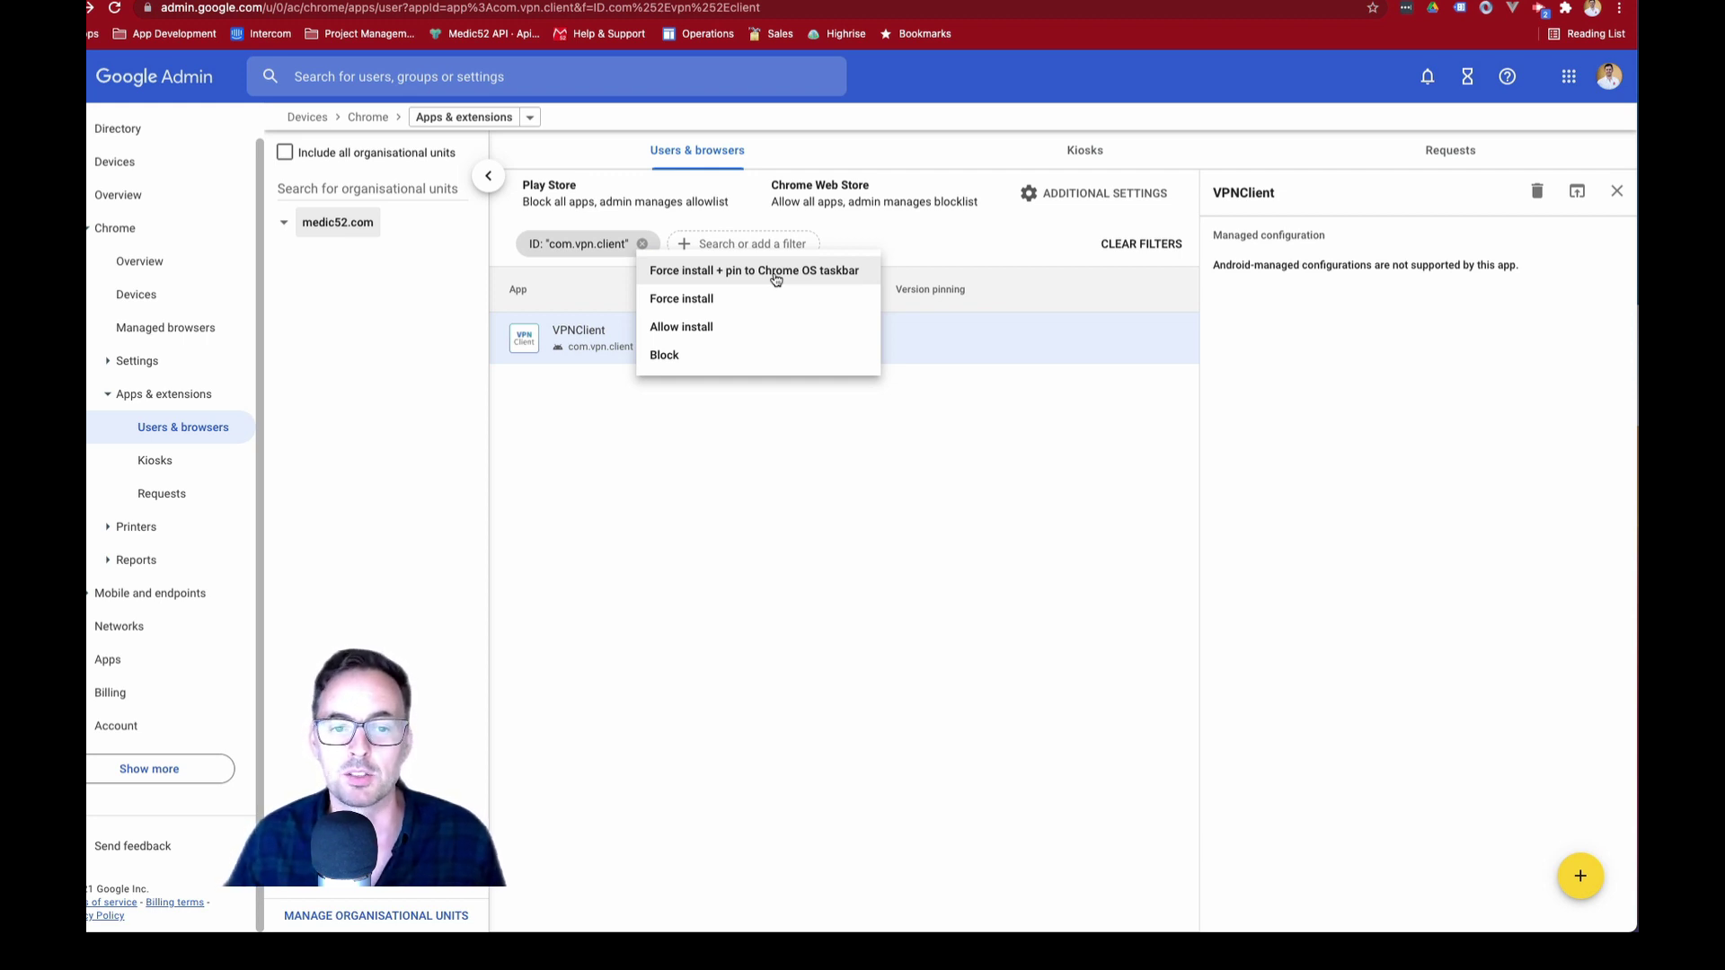
left_click(736, 485)
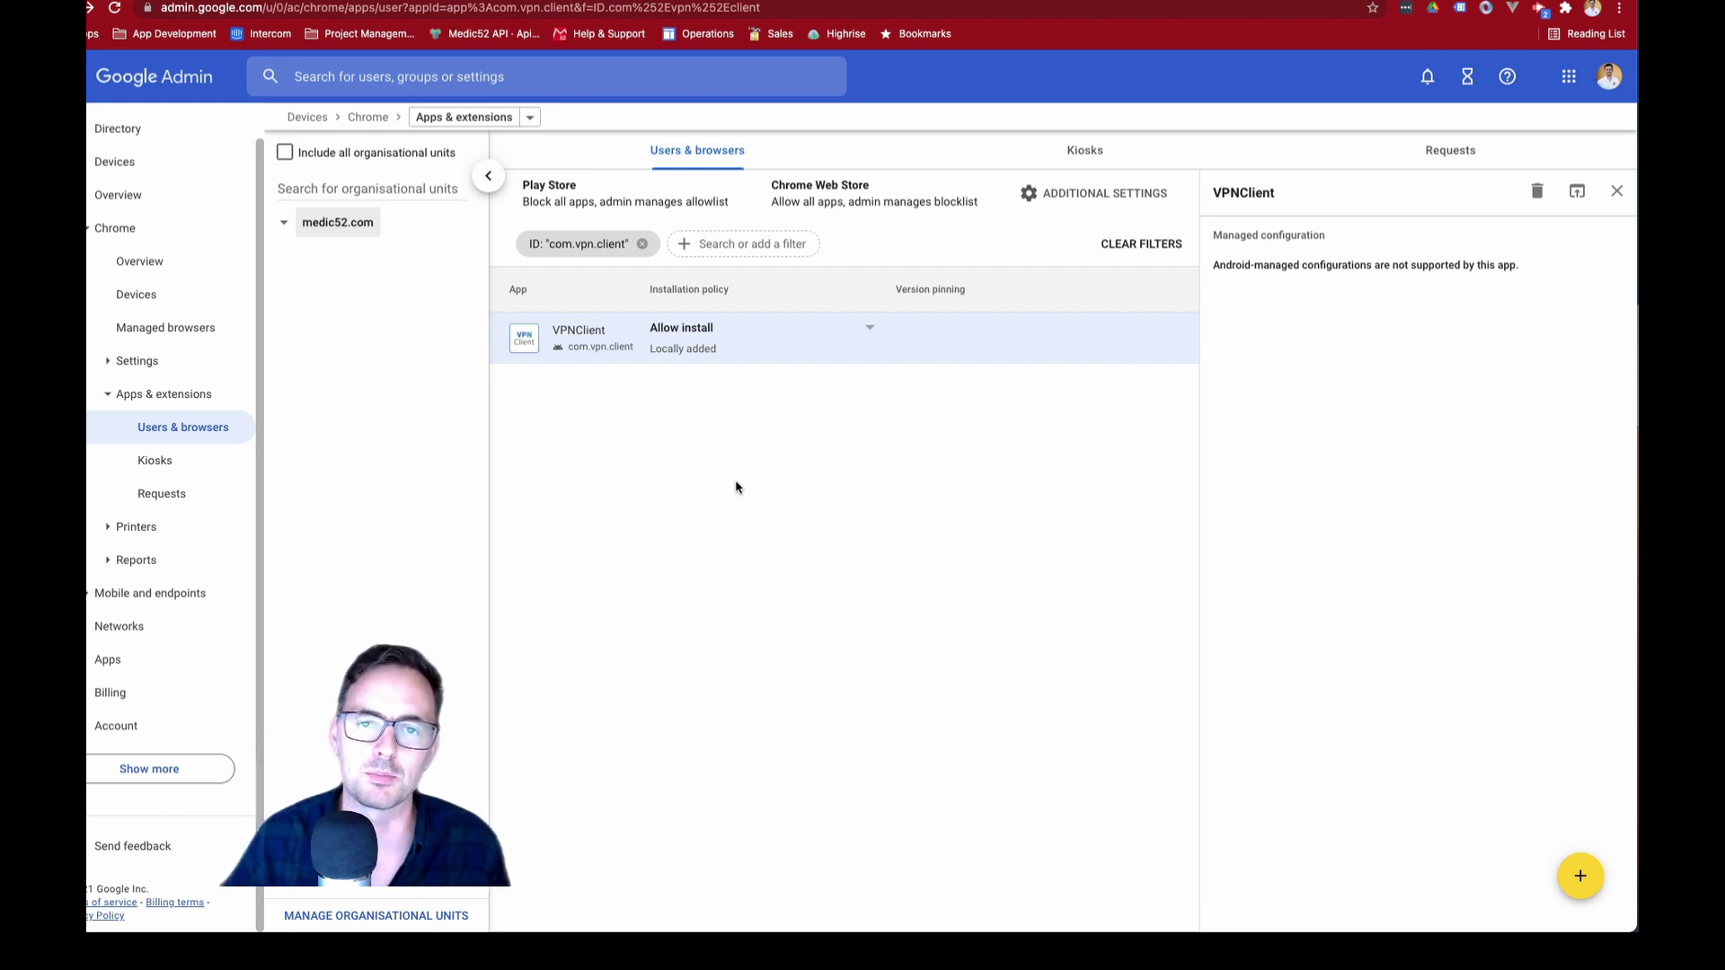
left_click(736, 487)
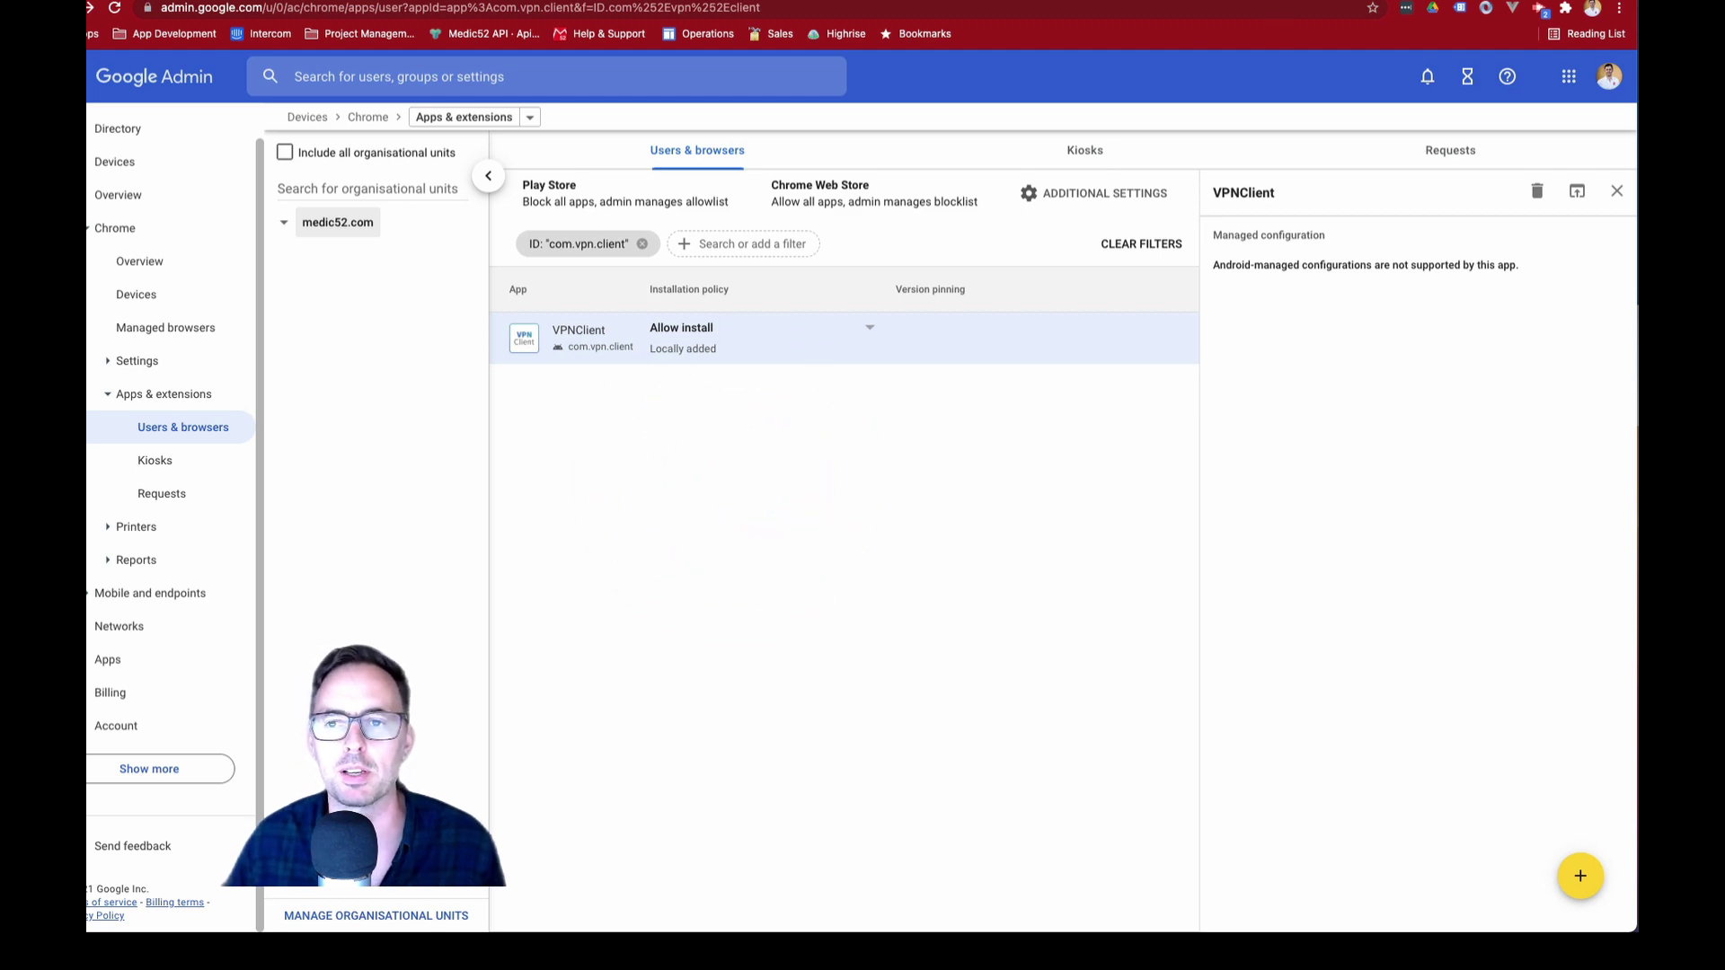